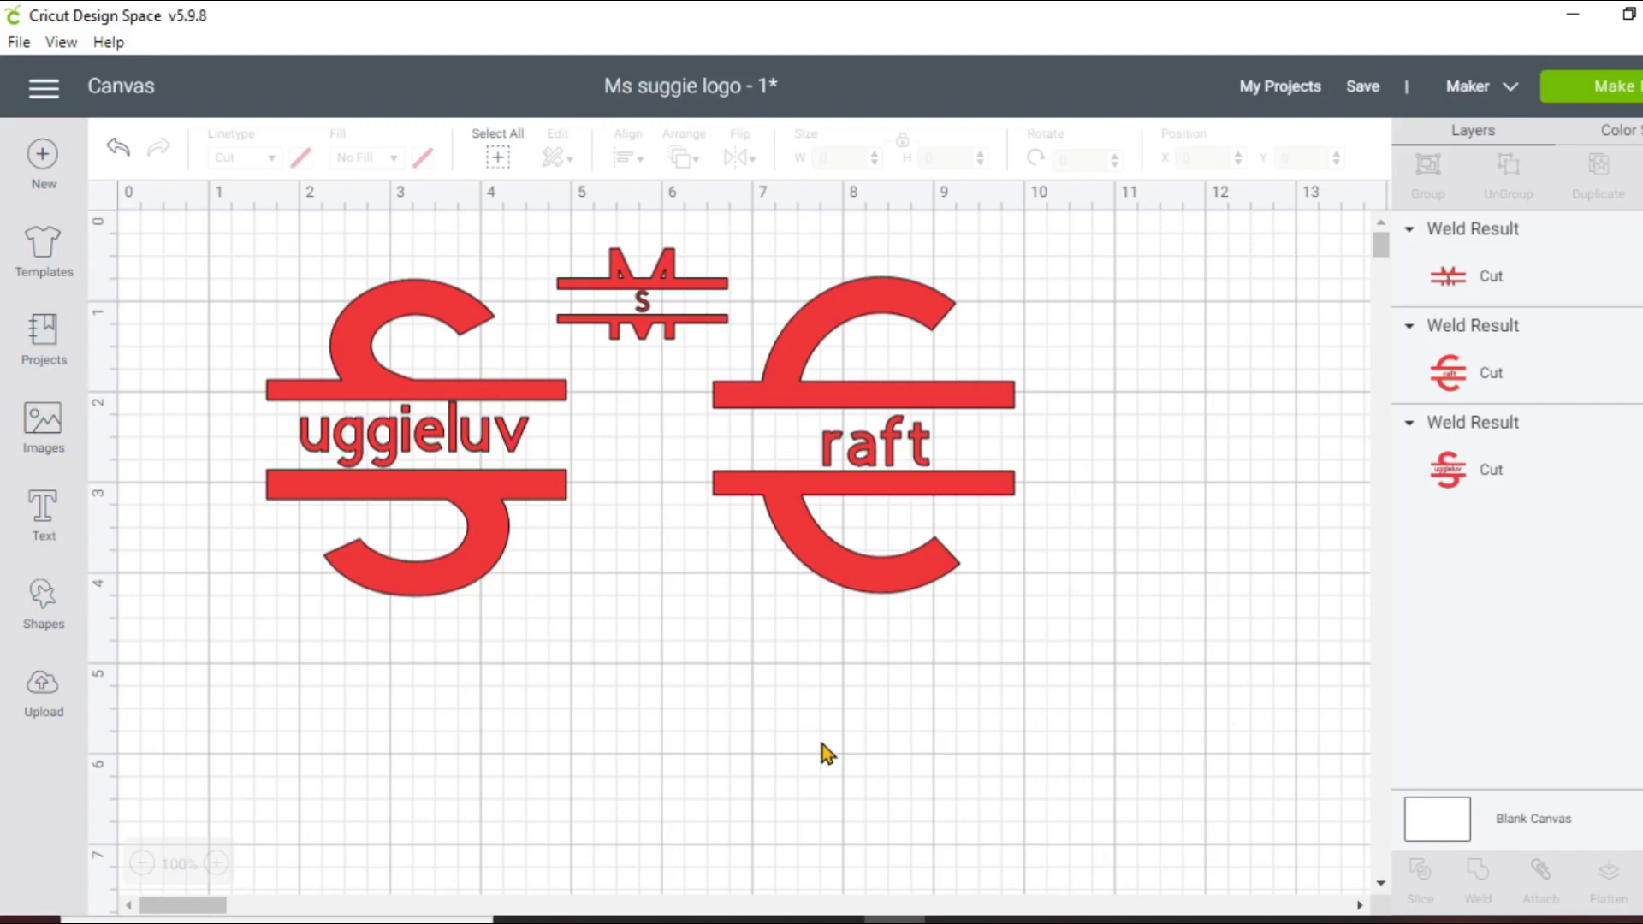
# Delete the raft logo, the M monogram and the S logo, leaving the canvas empty
pyautogui.click(931, 488)
pyautogui.click(695, 258)
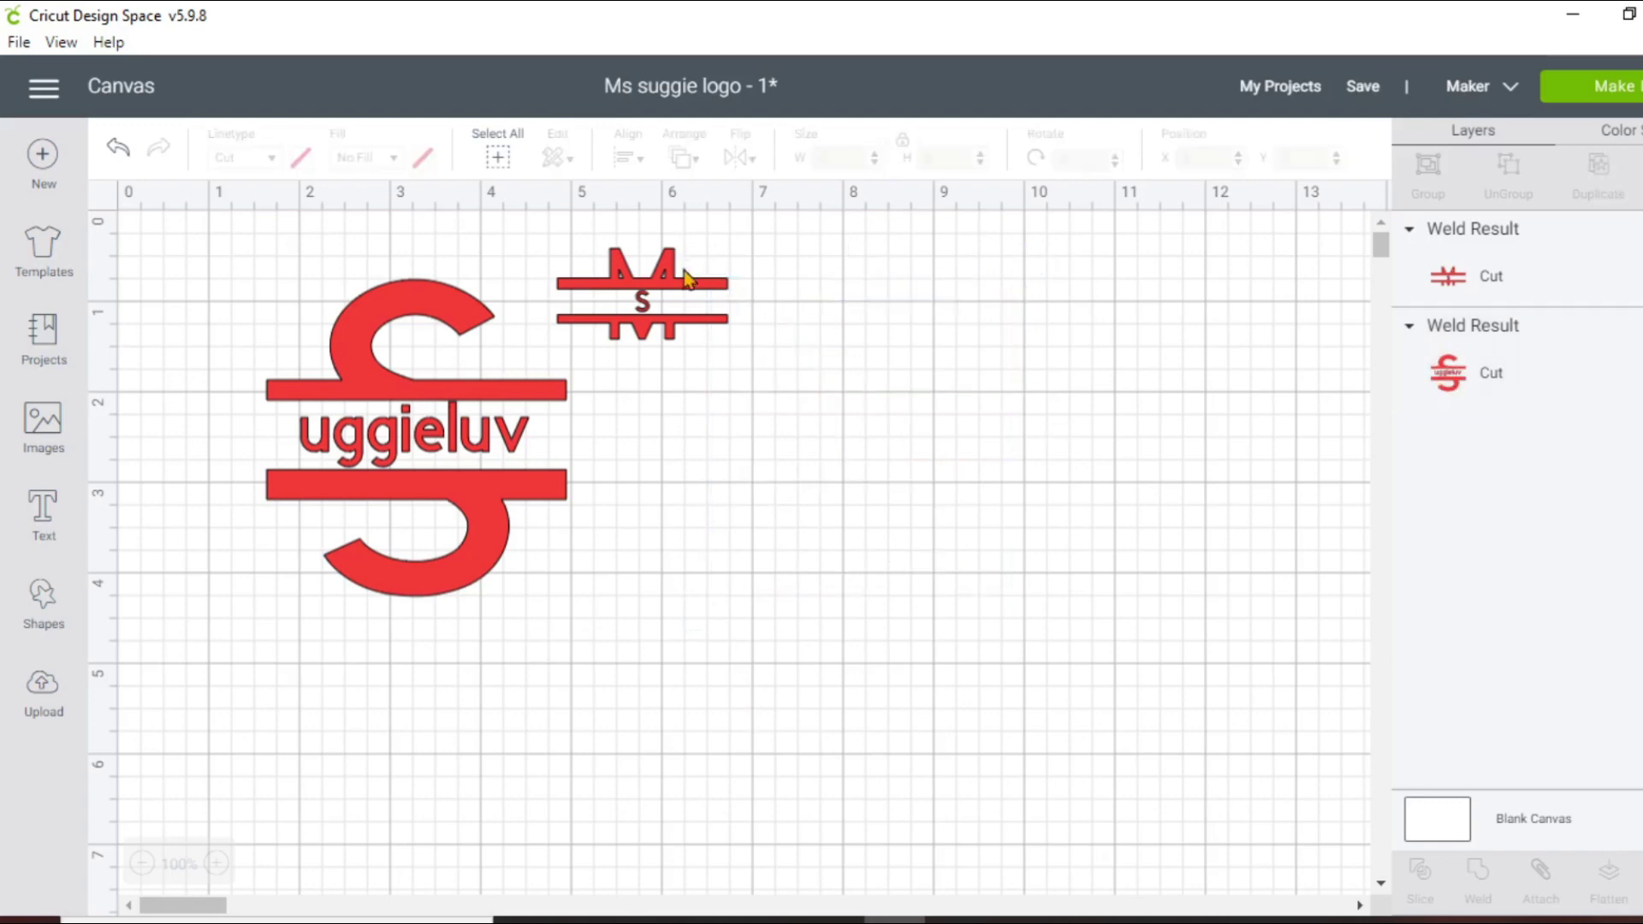
pyautogui.click(669, 306)
pyautogui.click(539, 231)
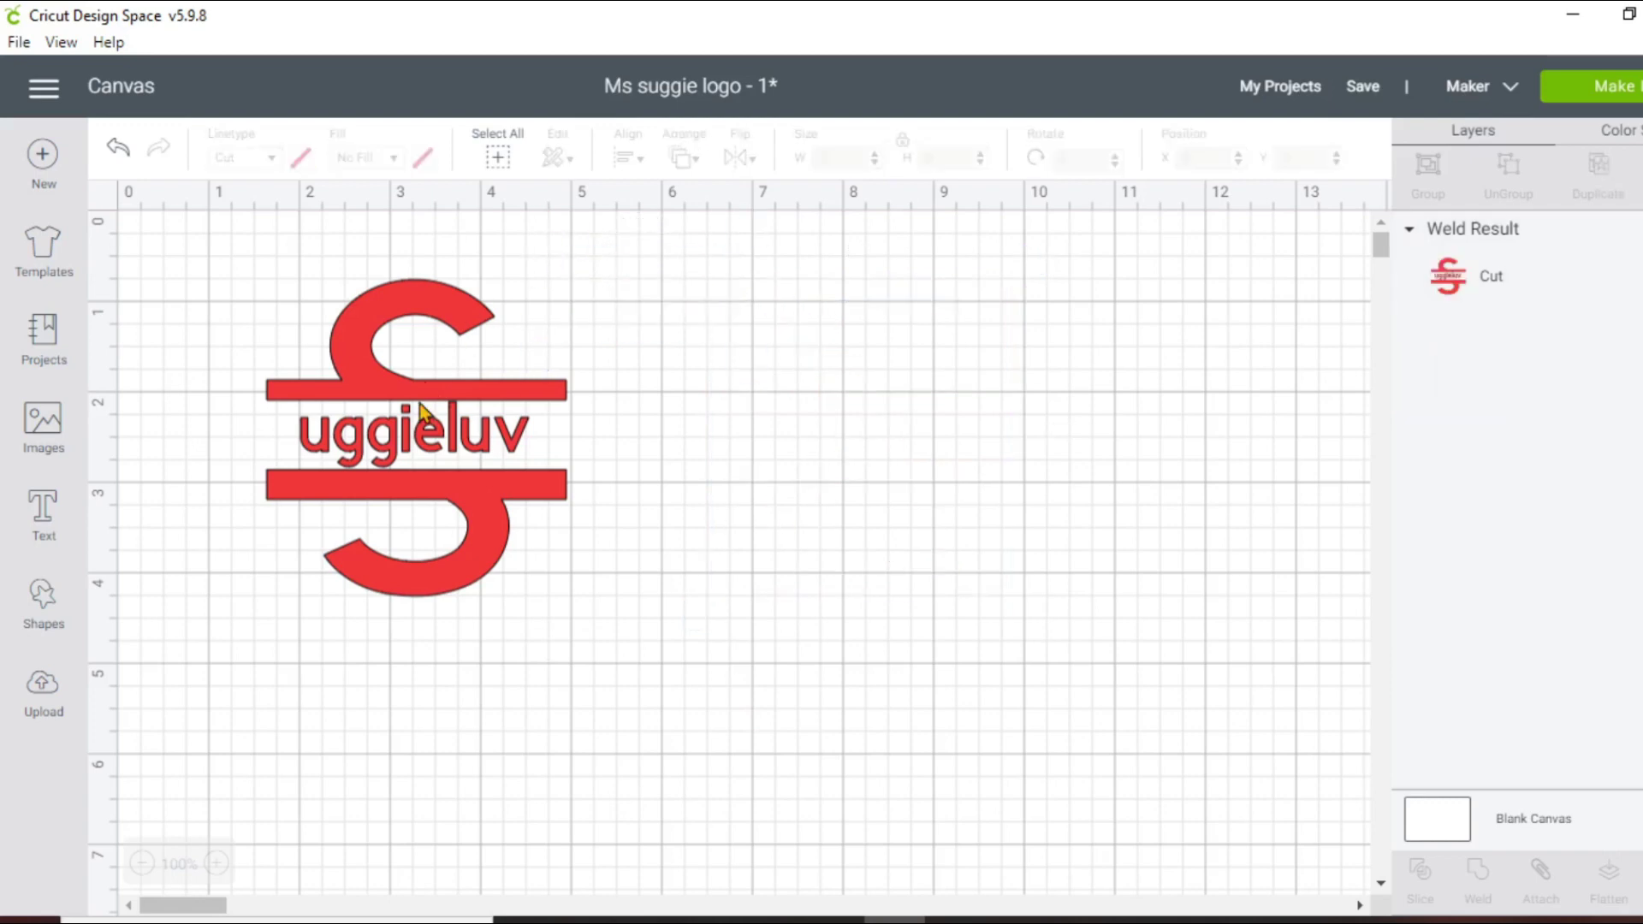
pyautogui.click(453, 298)
pyautogui.click(250, 261)
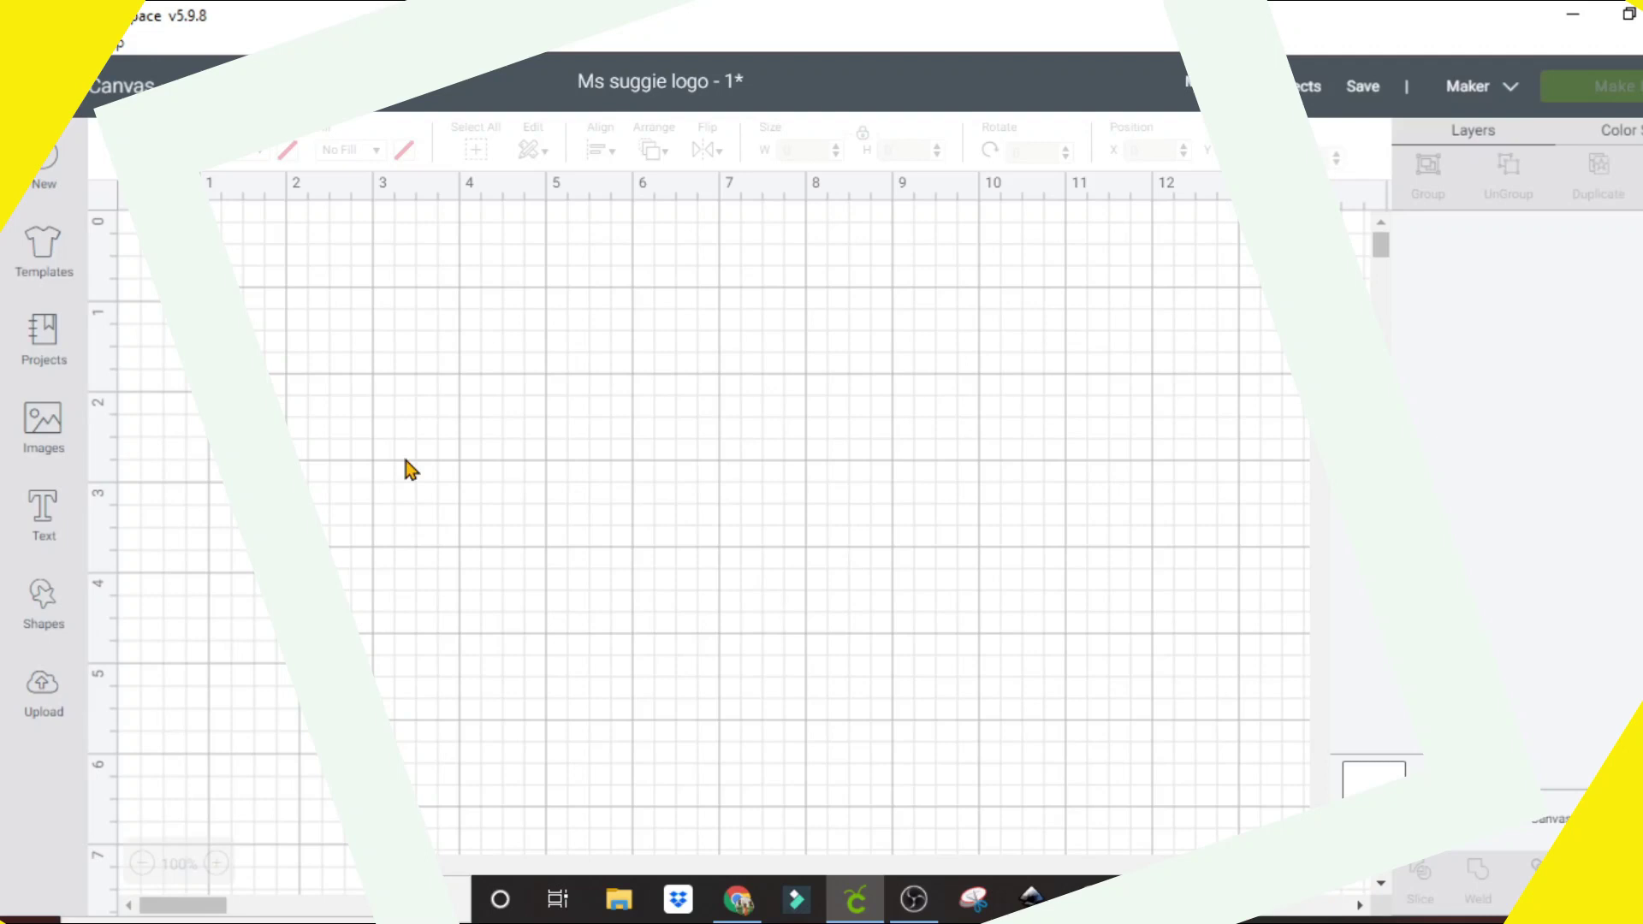
# Filter the Projects gallery to Free and scroll down to the Face Mask card
pyautogui.click(45, 326)
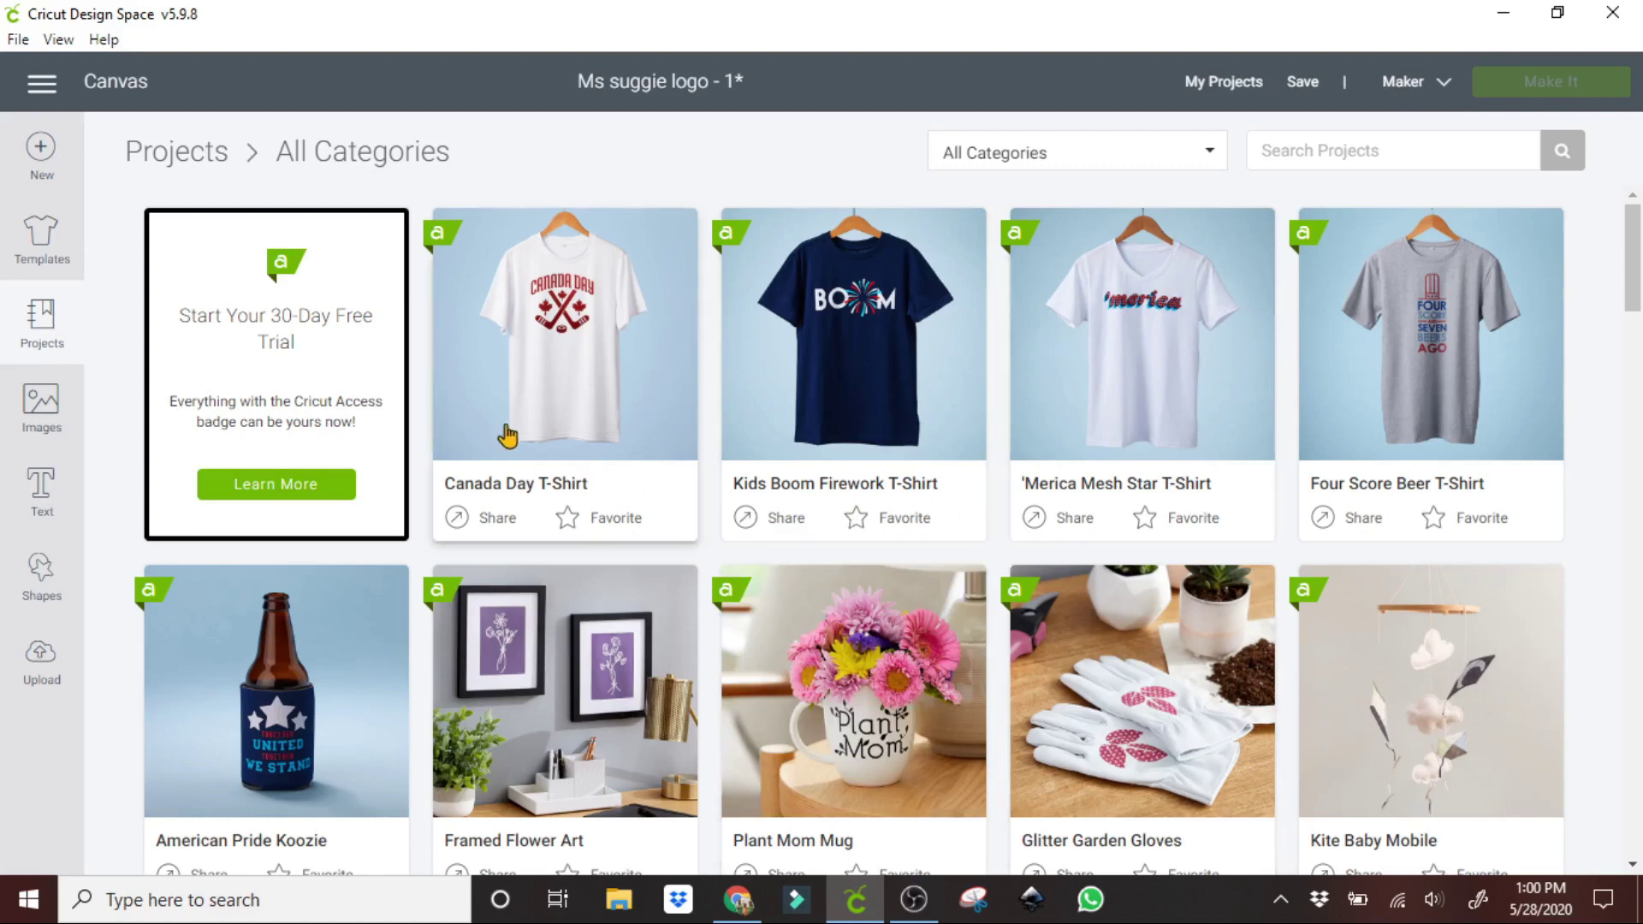
pyautogui.click(1212, 158)
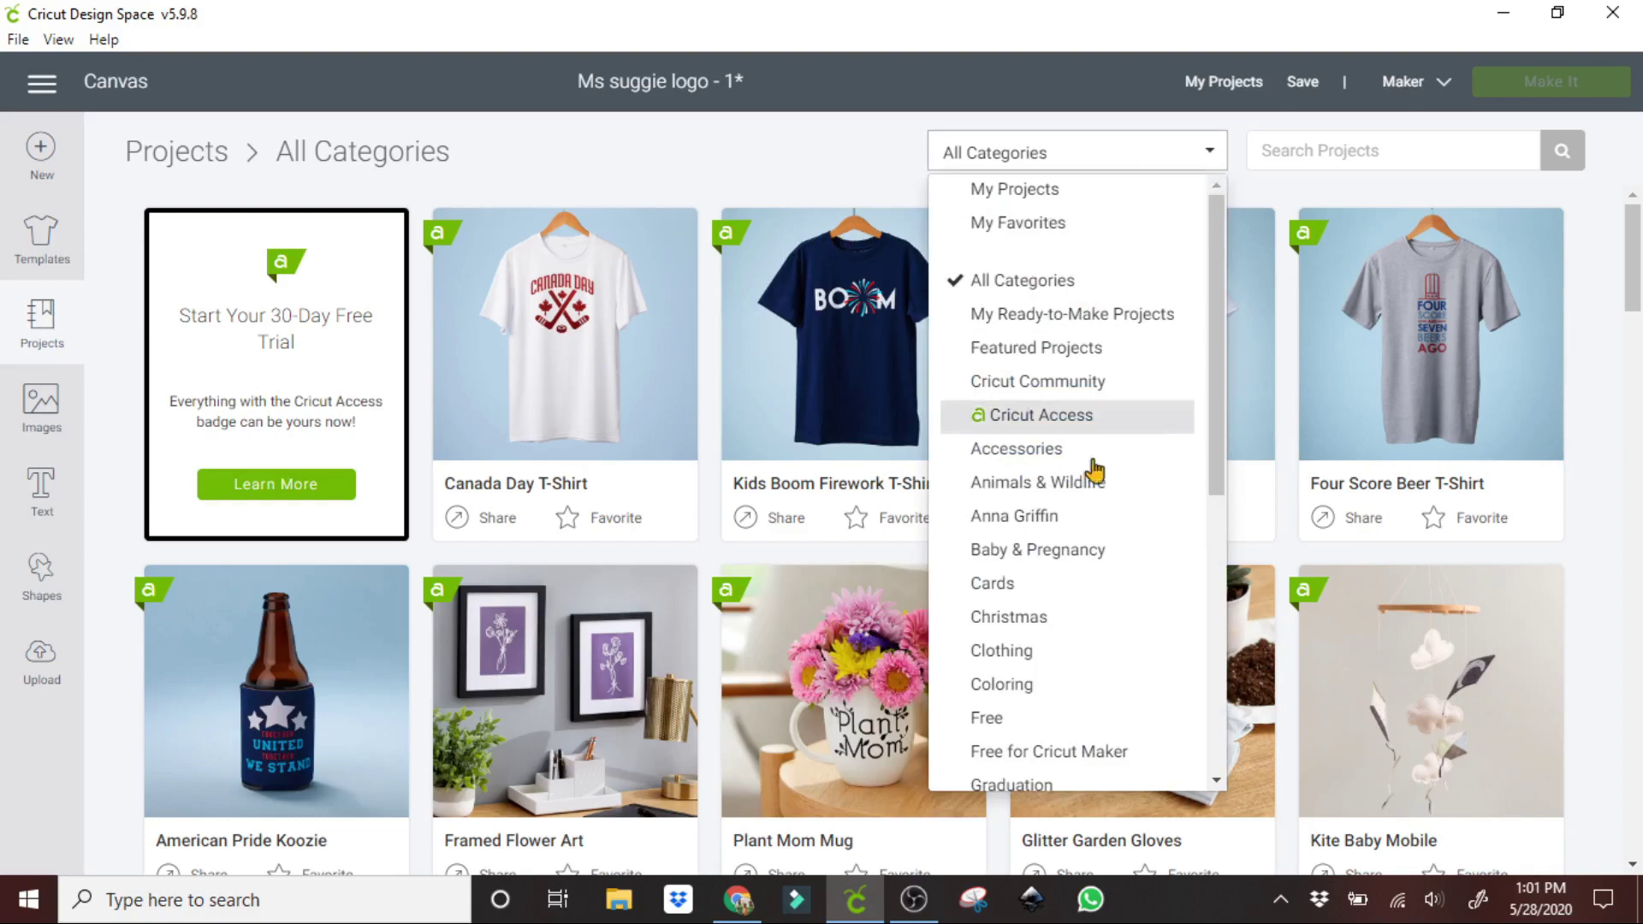
pyautogui.scroll(-3, 1075, 557)
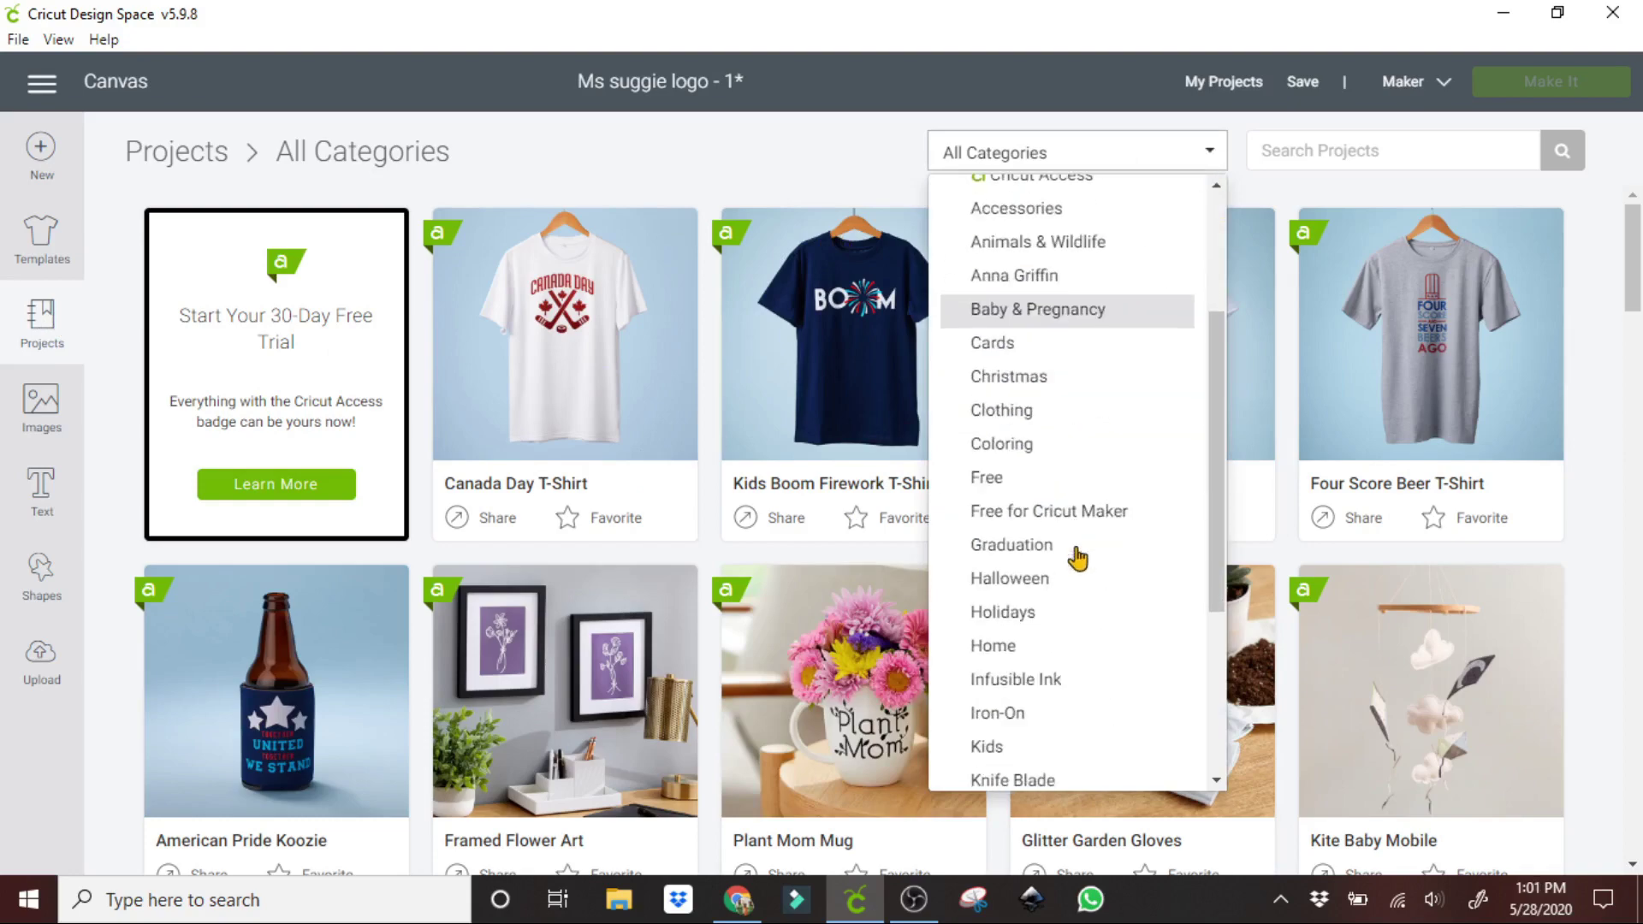
pyautogui.click(988, 479)
pyautogui.scroll(-8, 881, 445)
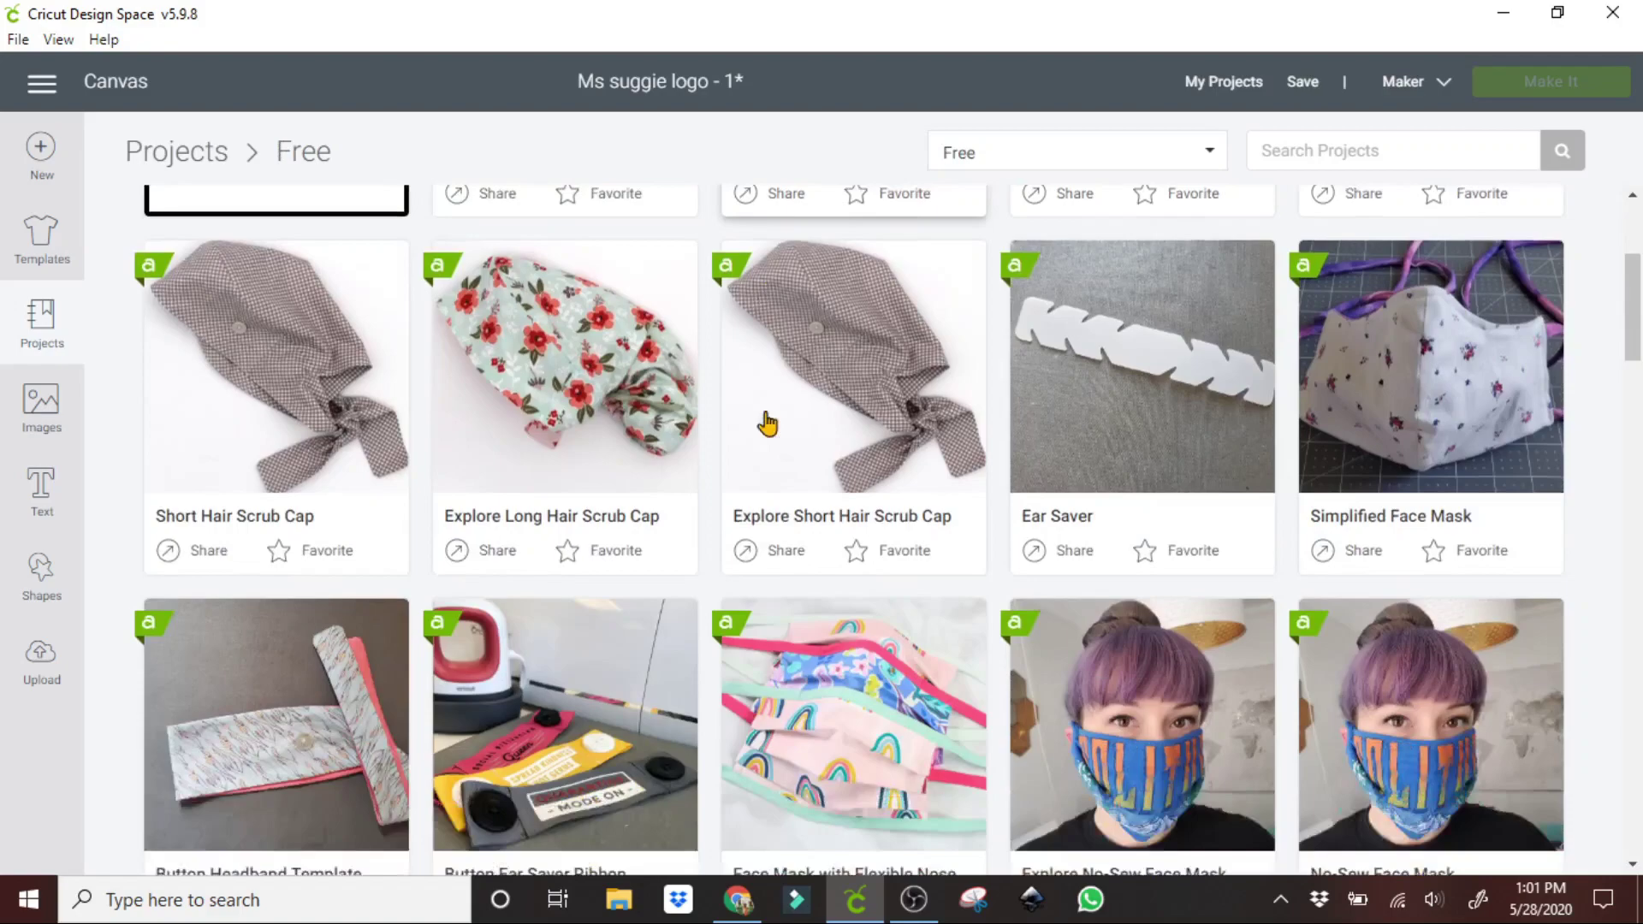
pyautogui.scroll(-3, 819, 426)
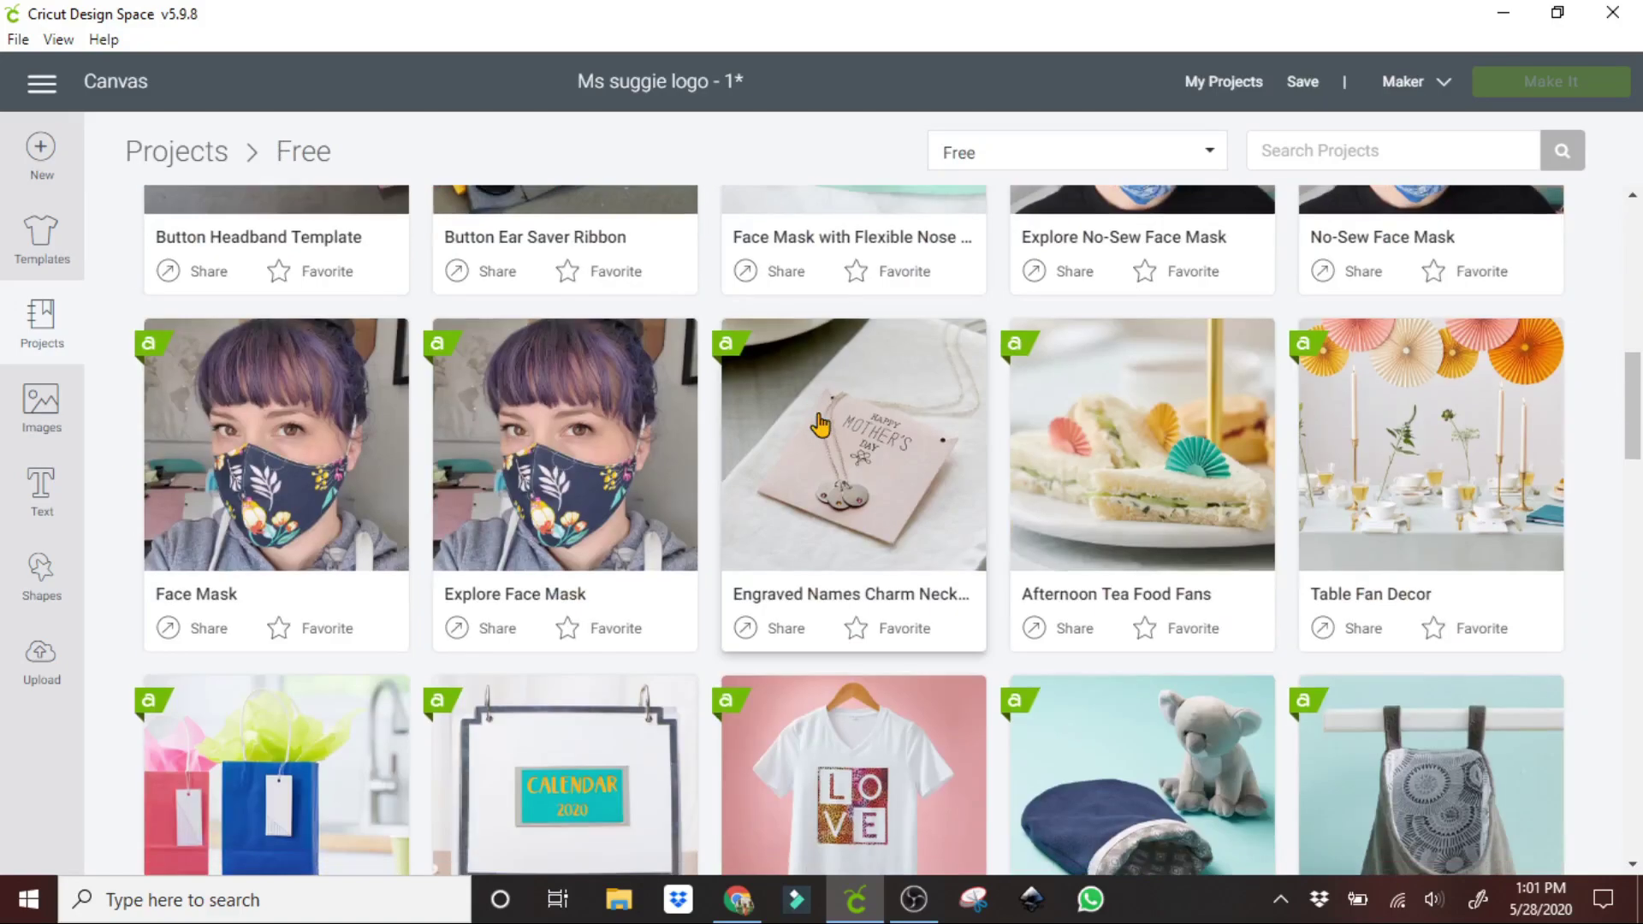
pyautogui.scroll(-5, 821, 423)
pyautogui.scroll(8, 685, 479)
pyautogui.scroll(-3, 513, 531)
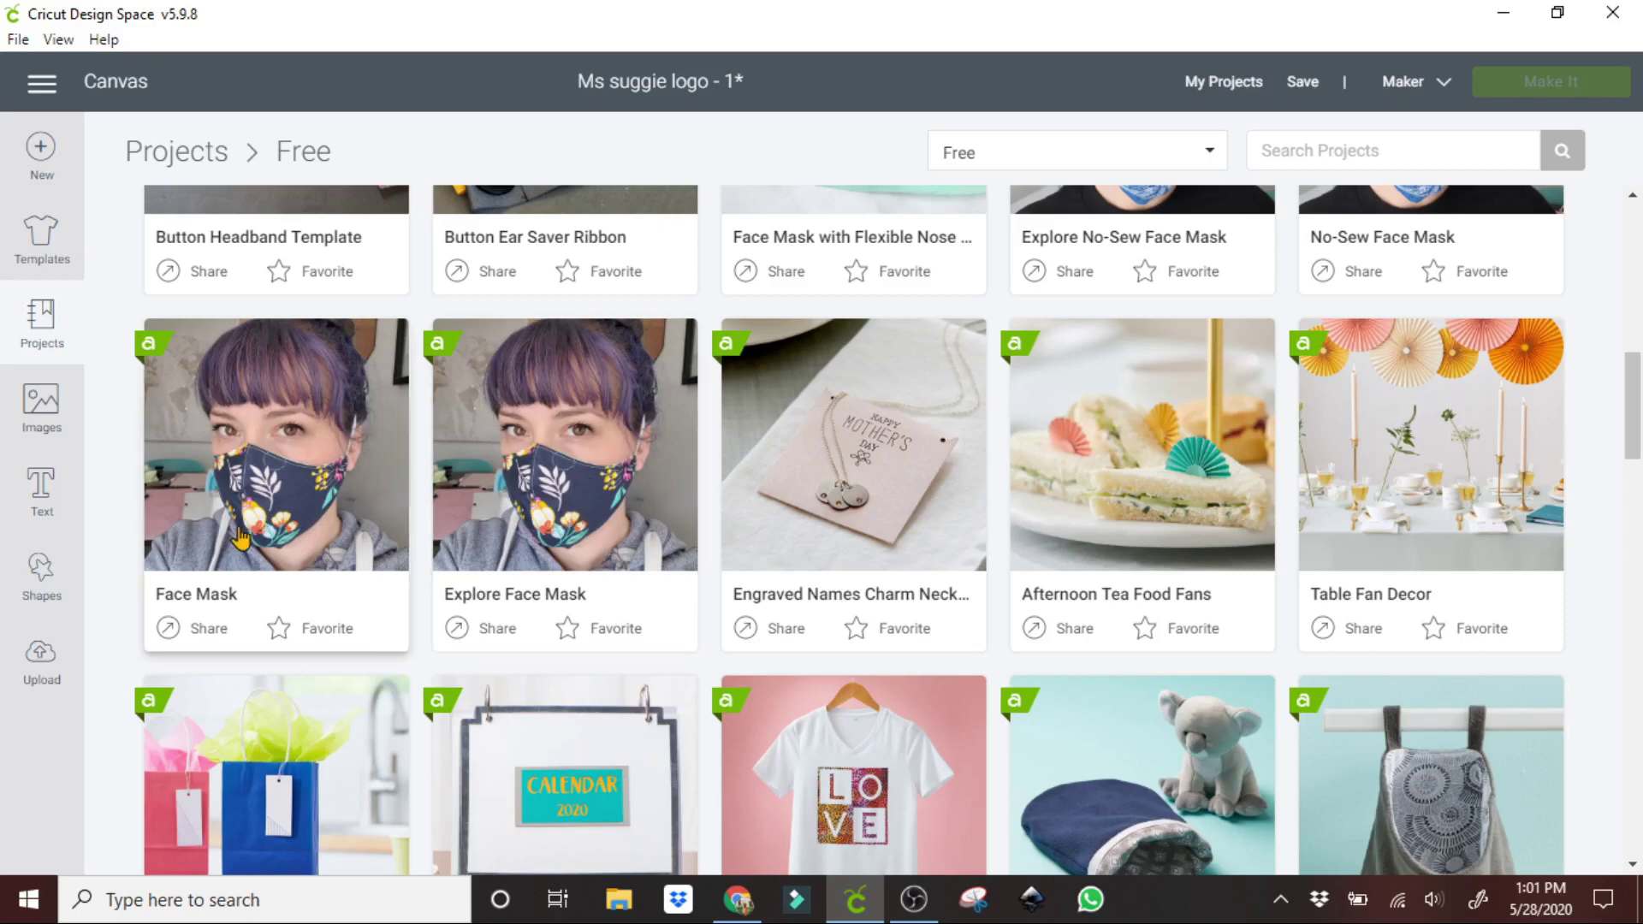
# Open the Face Mask project and review its Finished Size, Materials To Cut and Everything Else
pyautogui.click(320, 490)
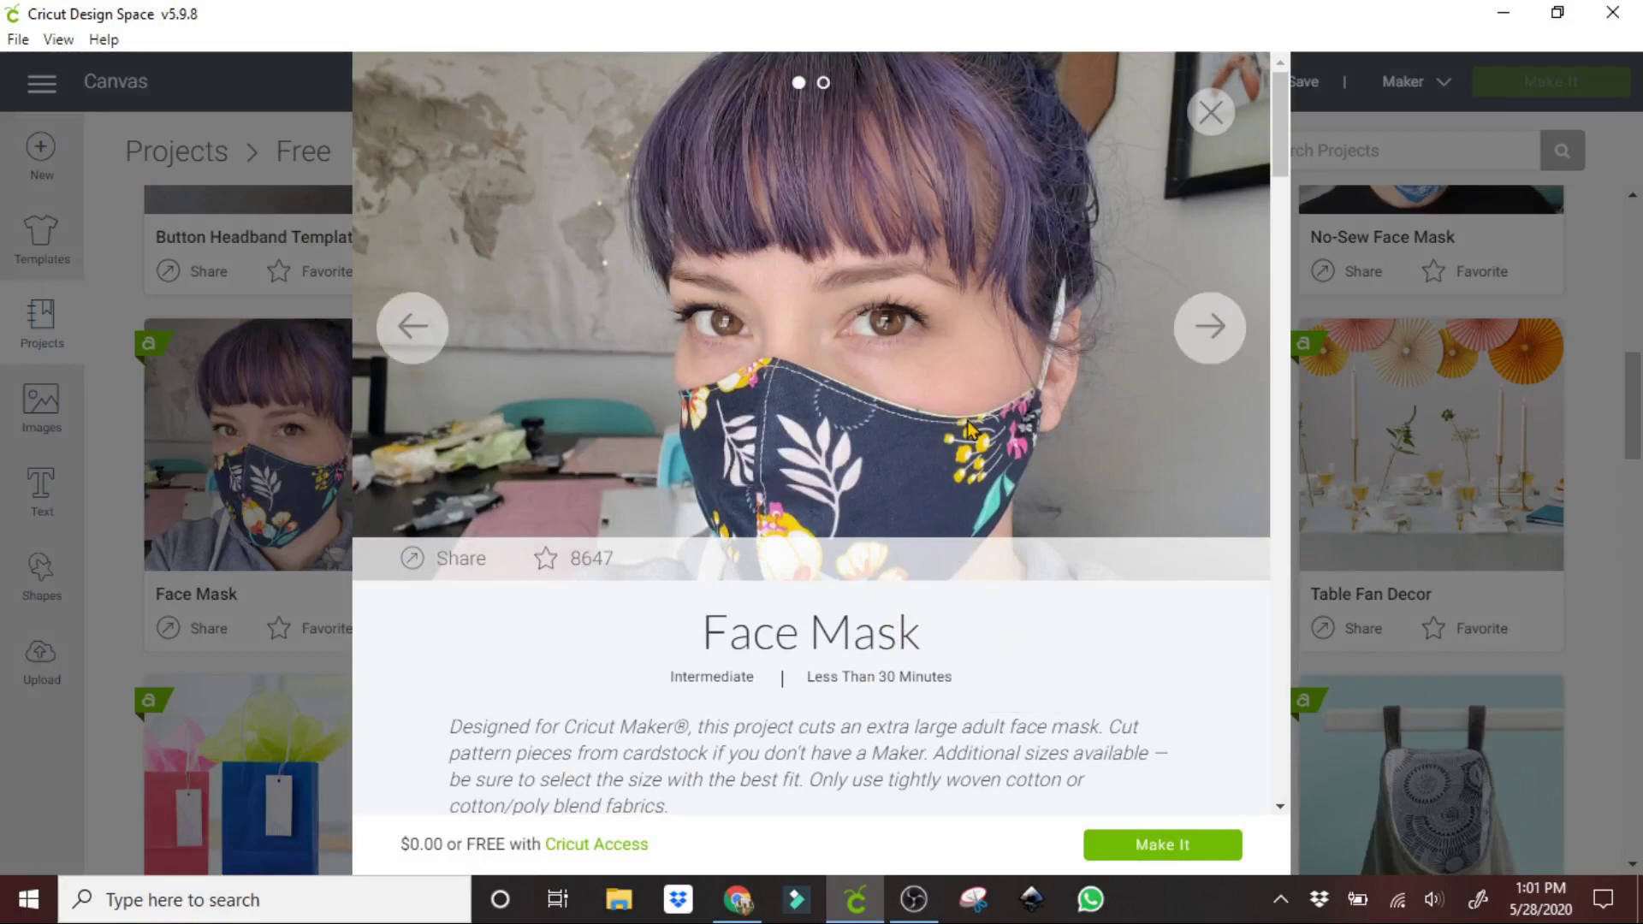
pyautogui.scroll(-3, 952, 552)
pyautogui.scroll(-3, 952, 551)
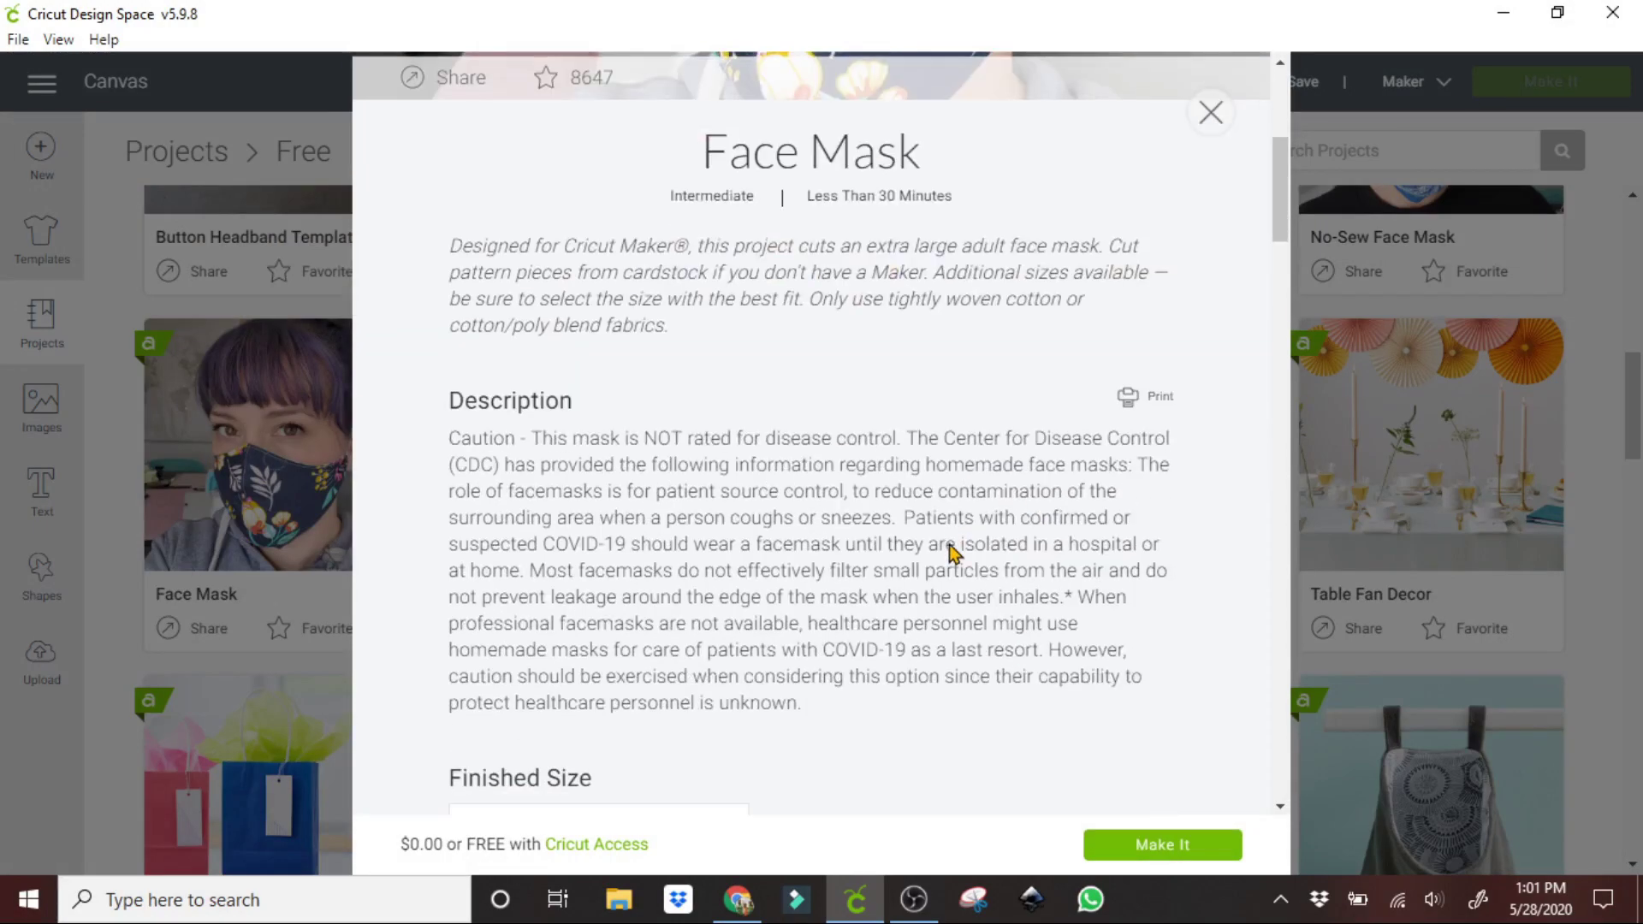
pyautogui.scroll(-9, 952, 552)
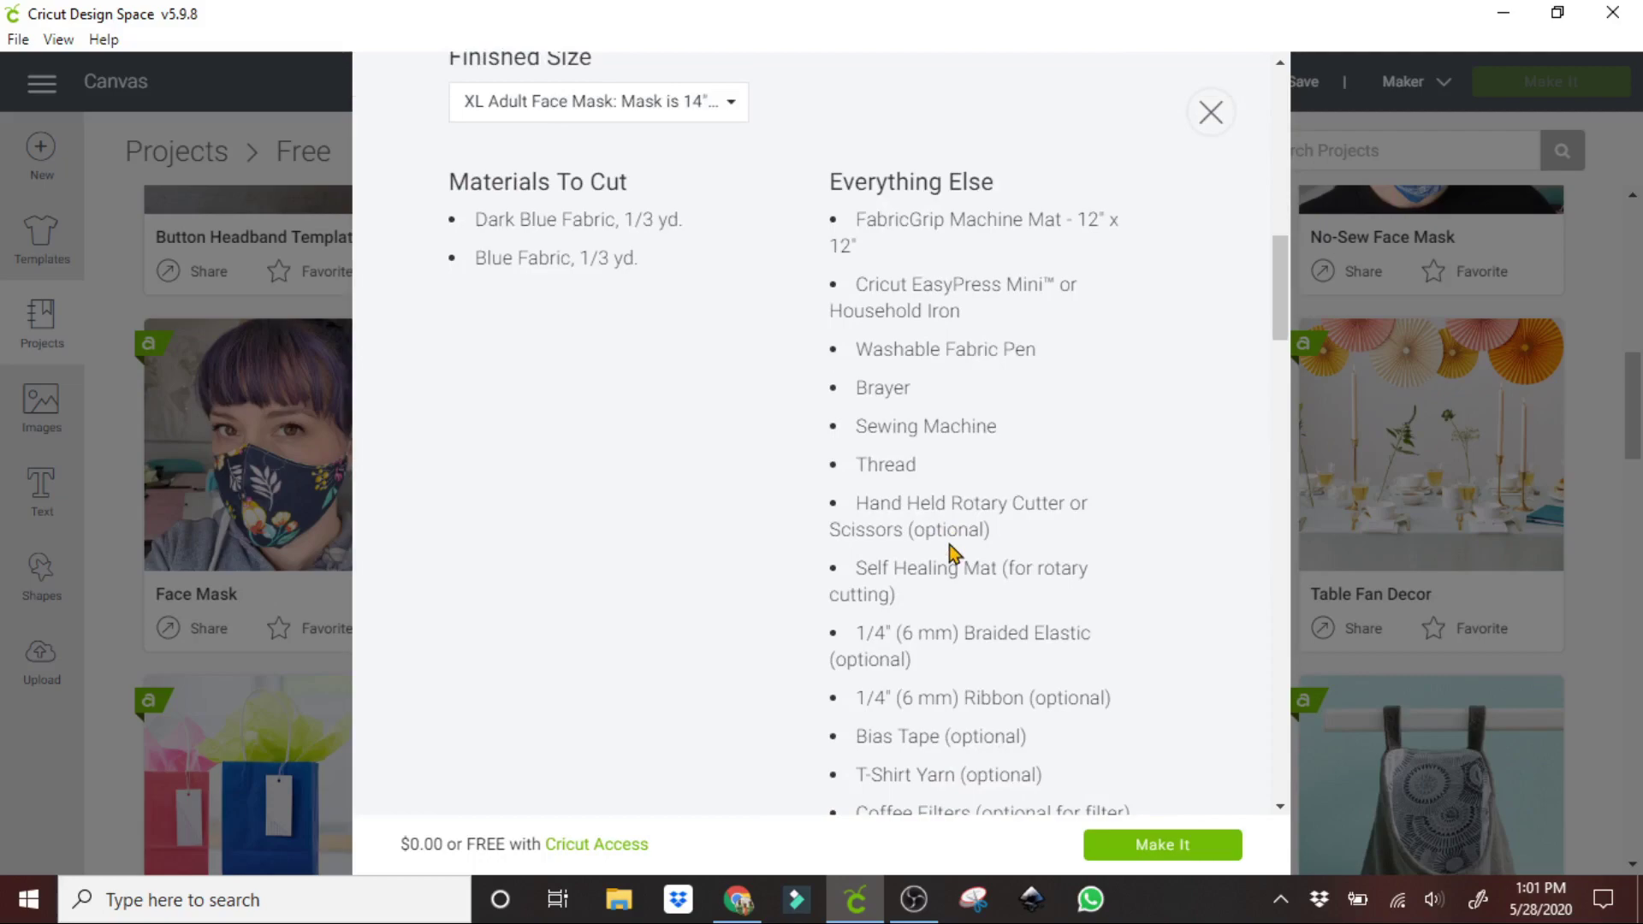
pyautogui.scroll(-3, 952, 552)
pyautogui.scroll(3, 953, 552)
pyautogui.scroll(-3, 952, 552)
pyautogui.scroll(3, 952, 552)
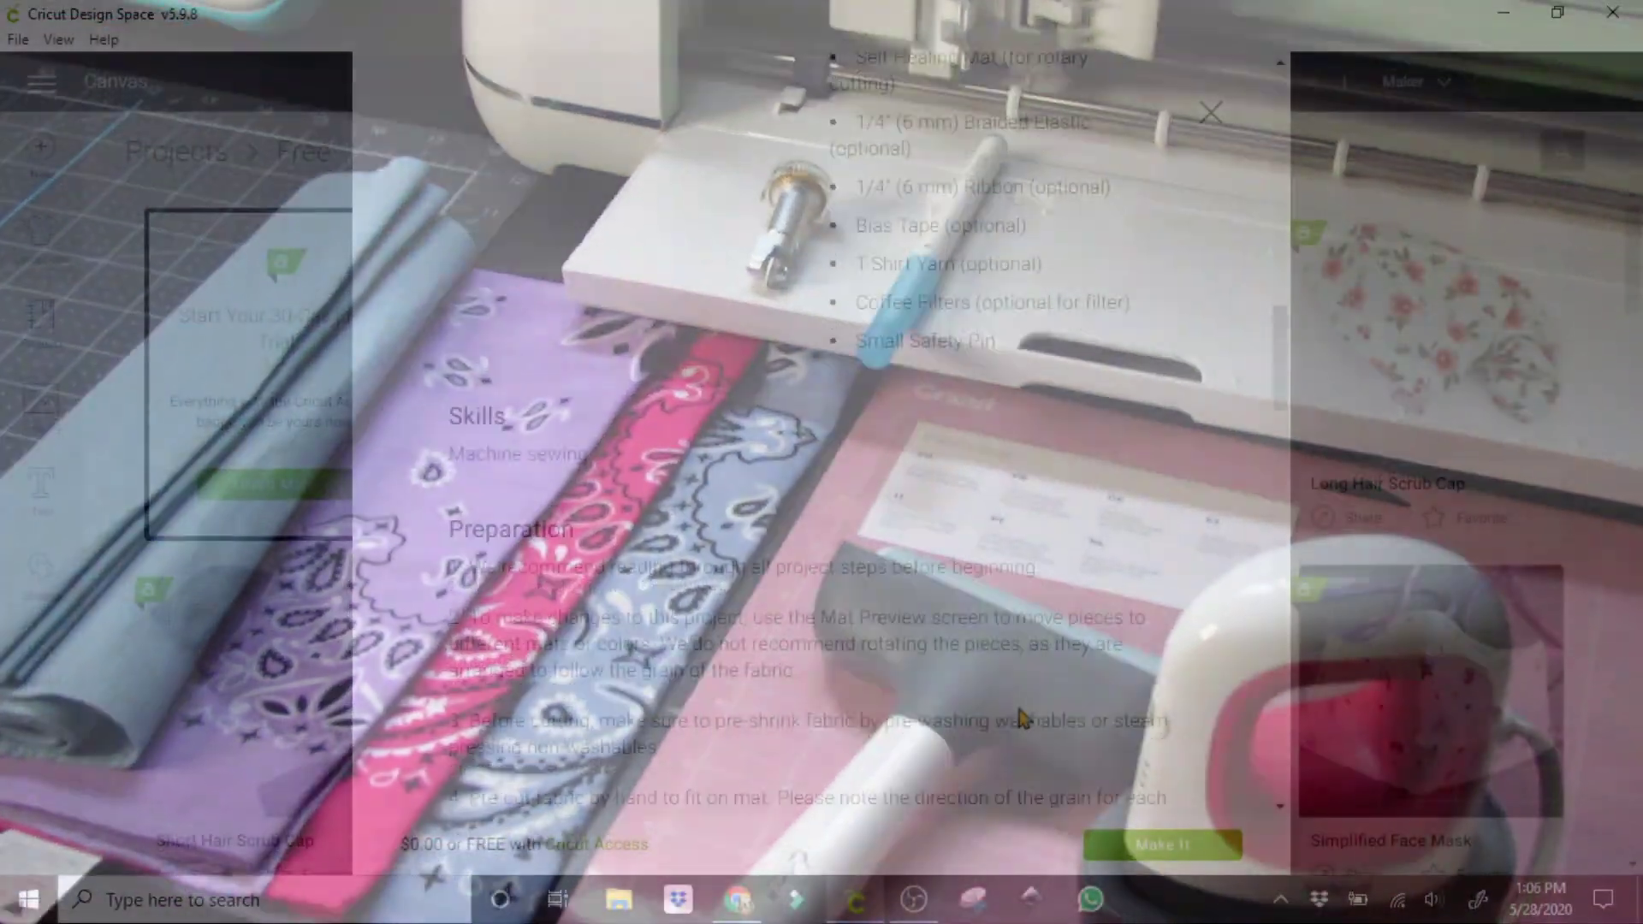
pyautogui.scroll(-5, 1019, 712)
pyautogui.scroll(8, 1019, 712)
pyautogui.scroll(-5, 1019, 712)
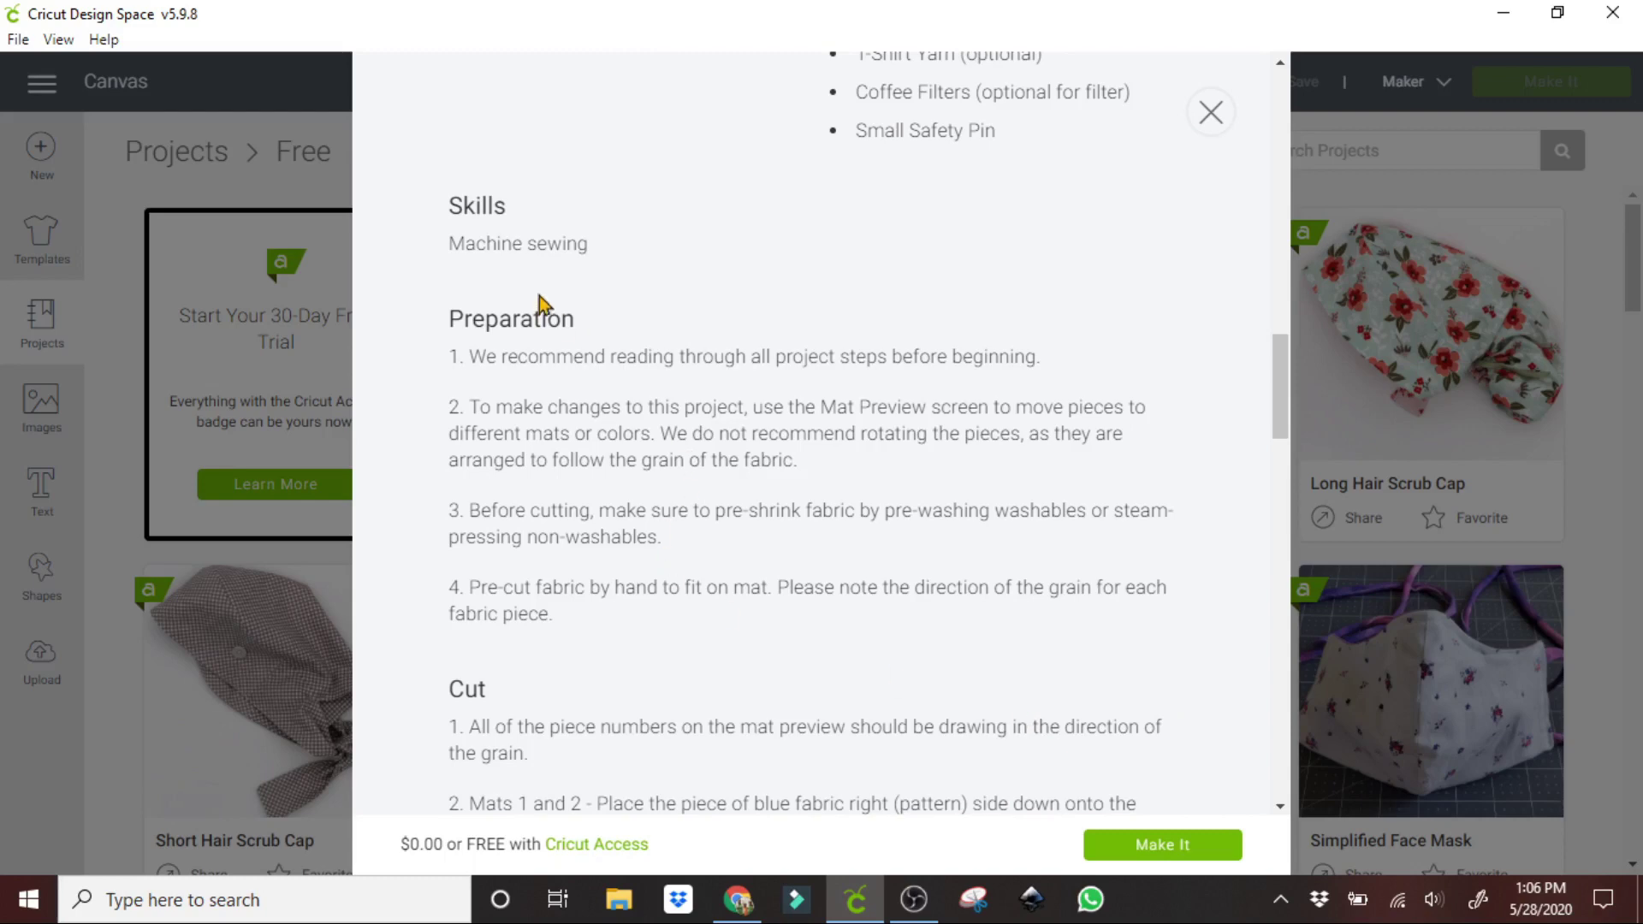
pyautogui.scroll(-3, 644, 404)
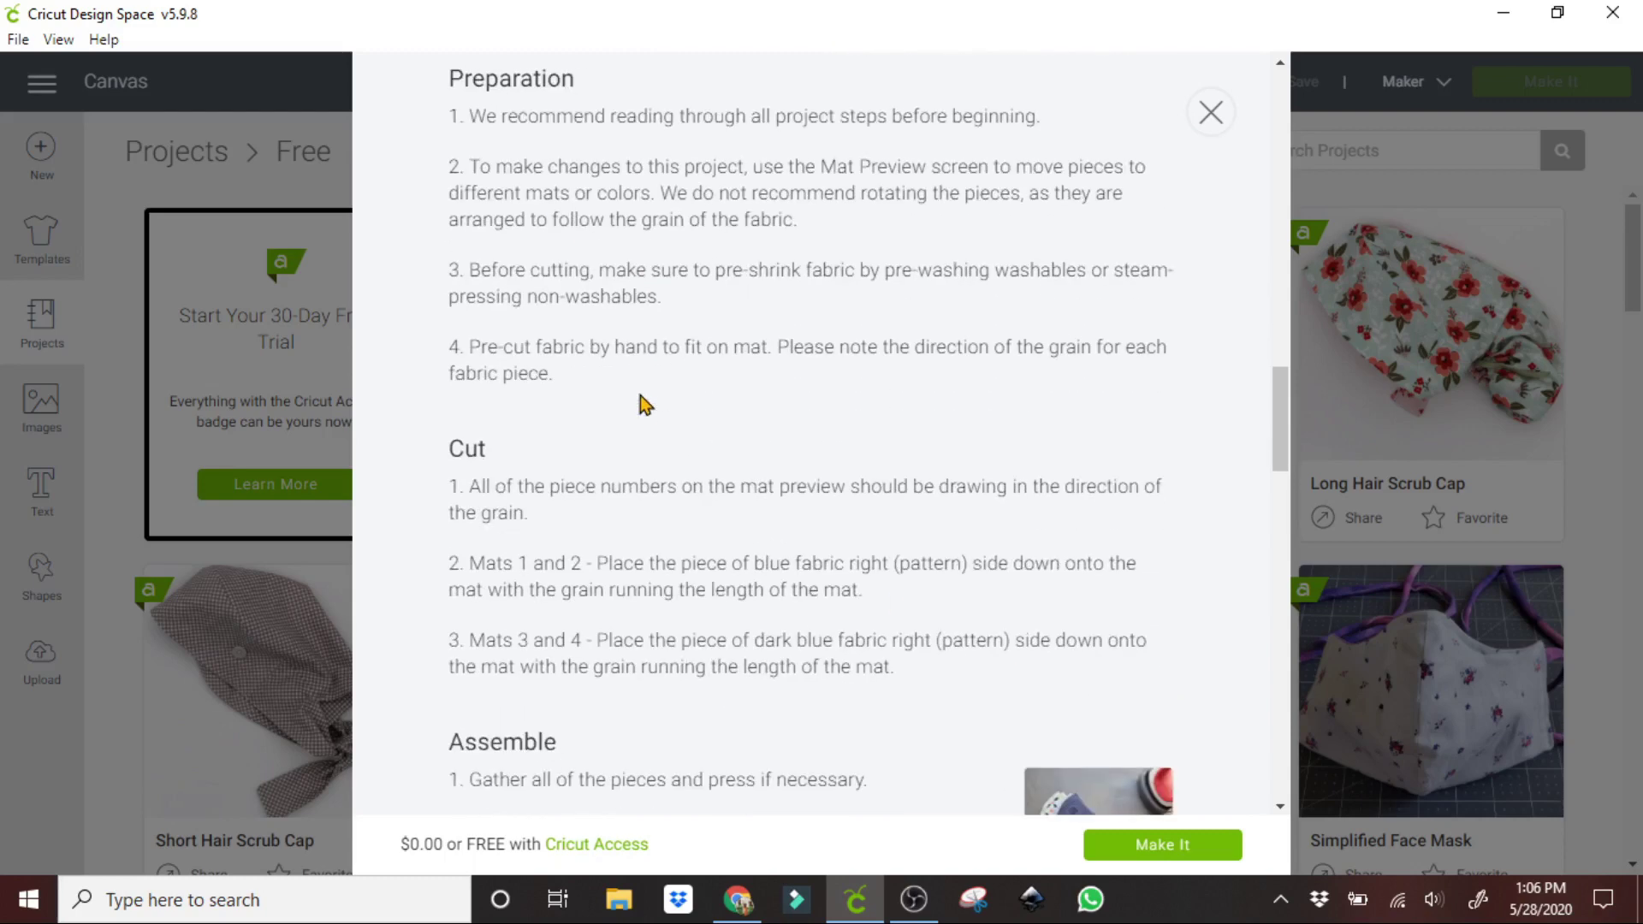
pyautogui.scroll(-6, 643, 404)
pyautogui.scroll(6, 643, 404)
pyautogui.scroll(-6, 643, 404)
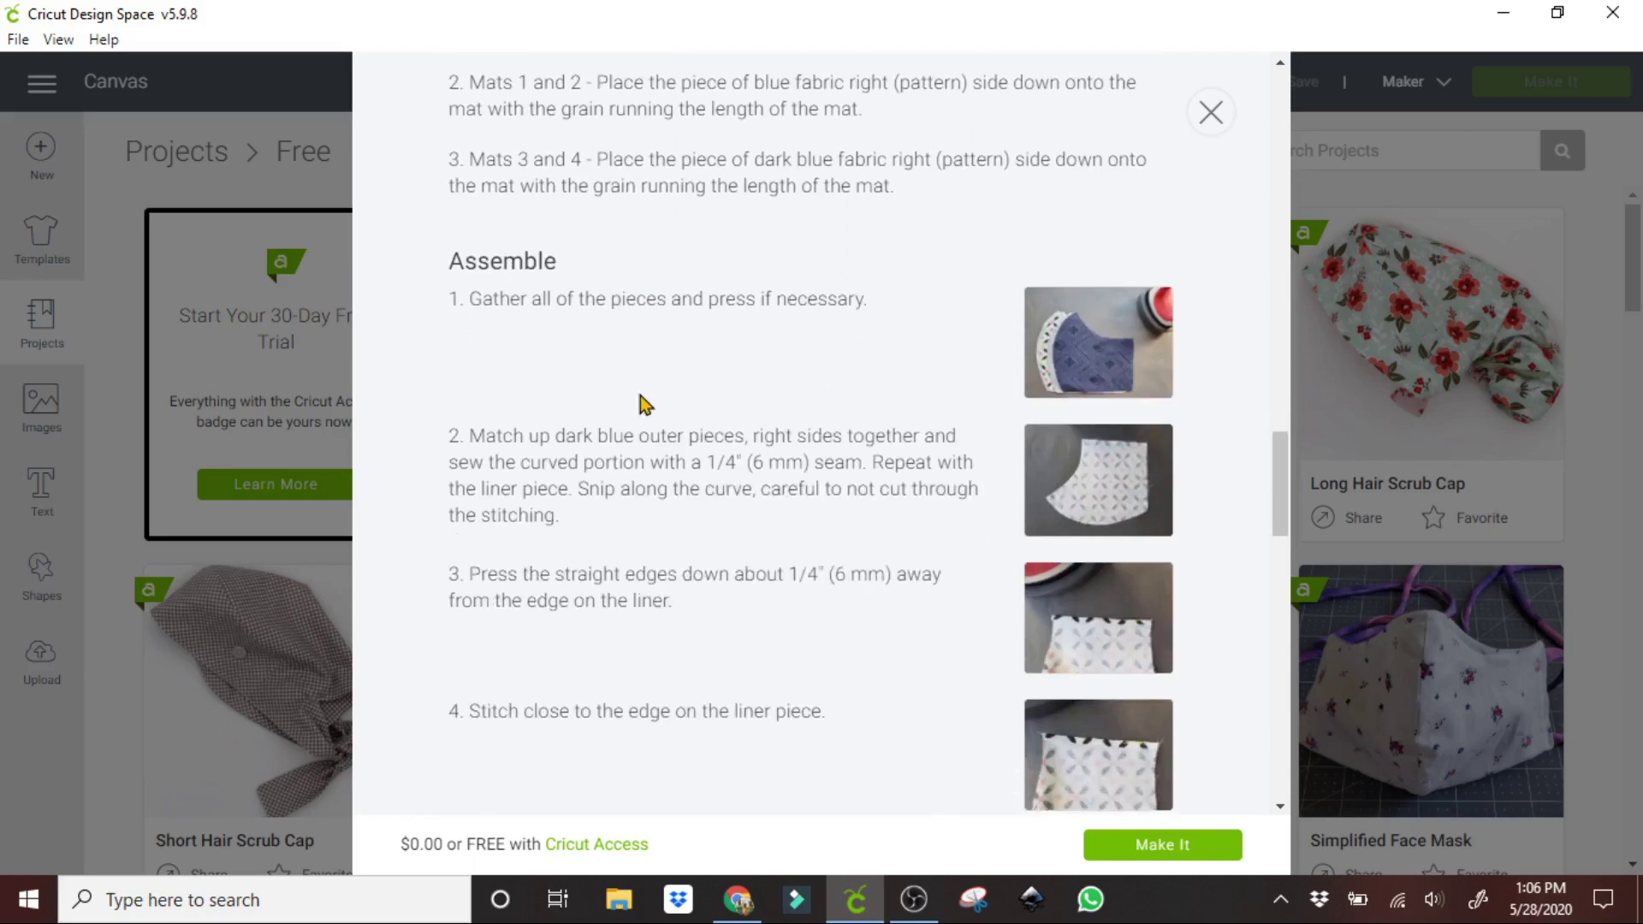
pyautogui.scroll(-4, 807, 446)
pyautogui.scroll(-3, 807, 453)
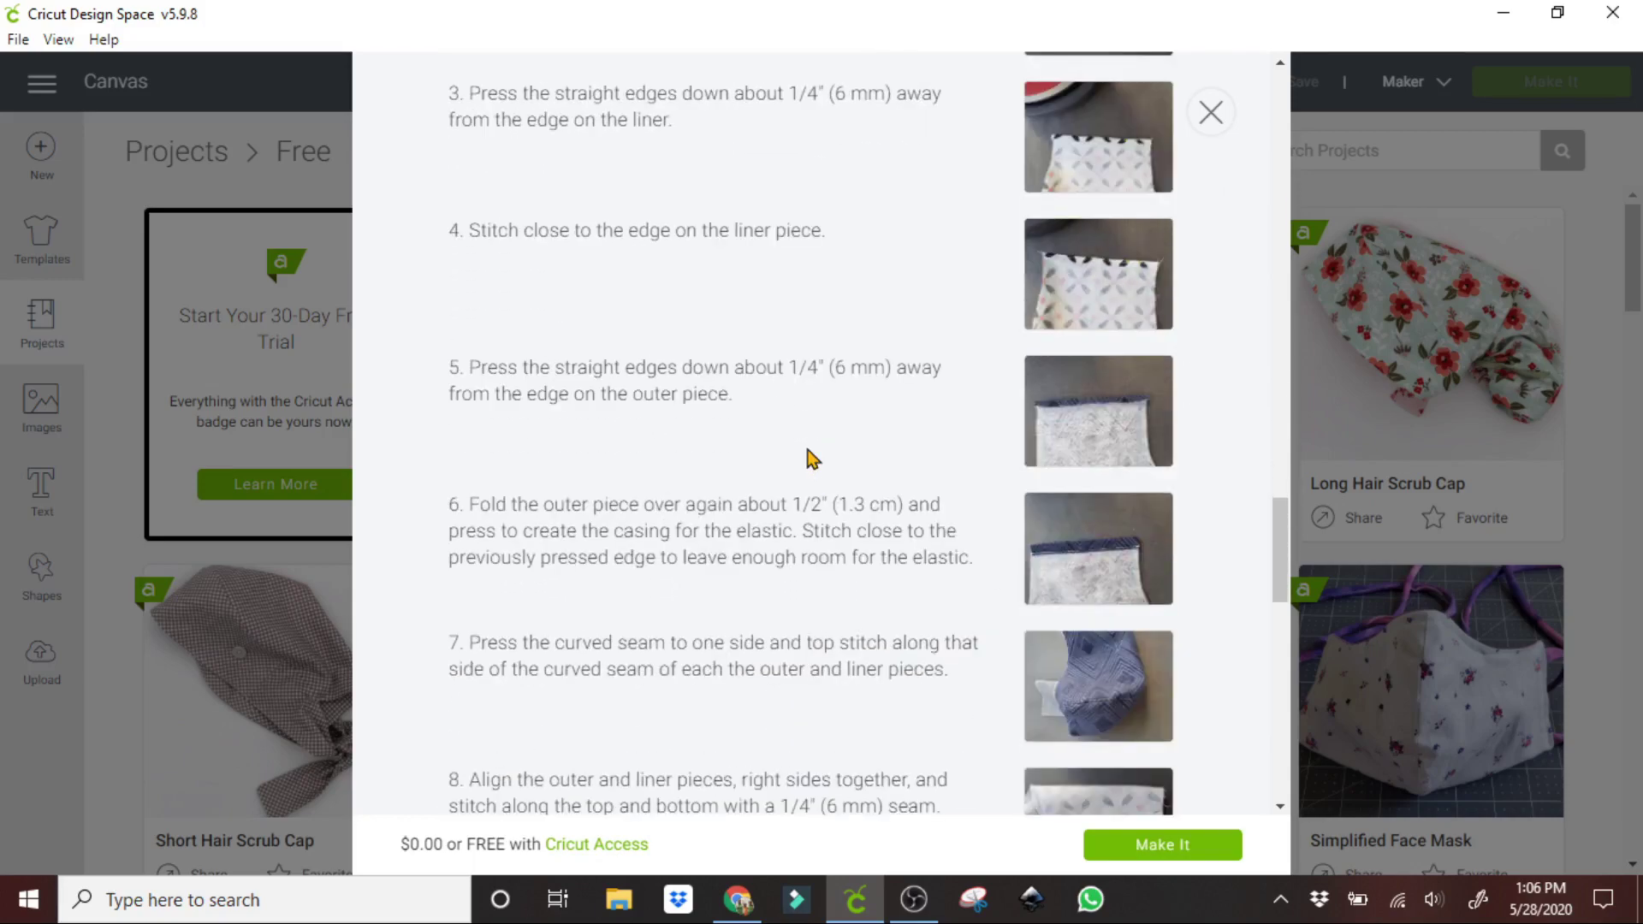
pyautogui.scroll(-13, 809, 457)
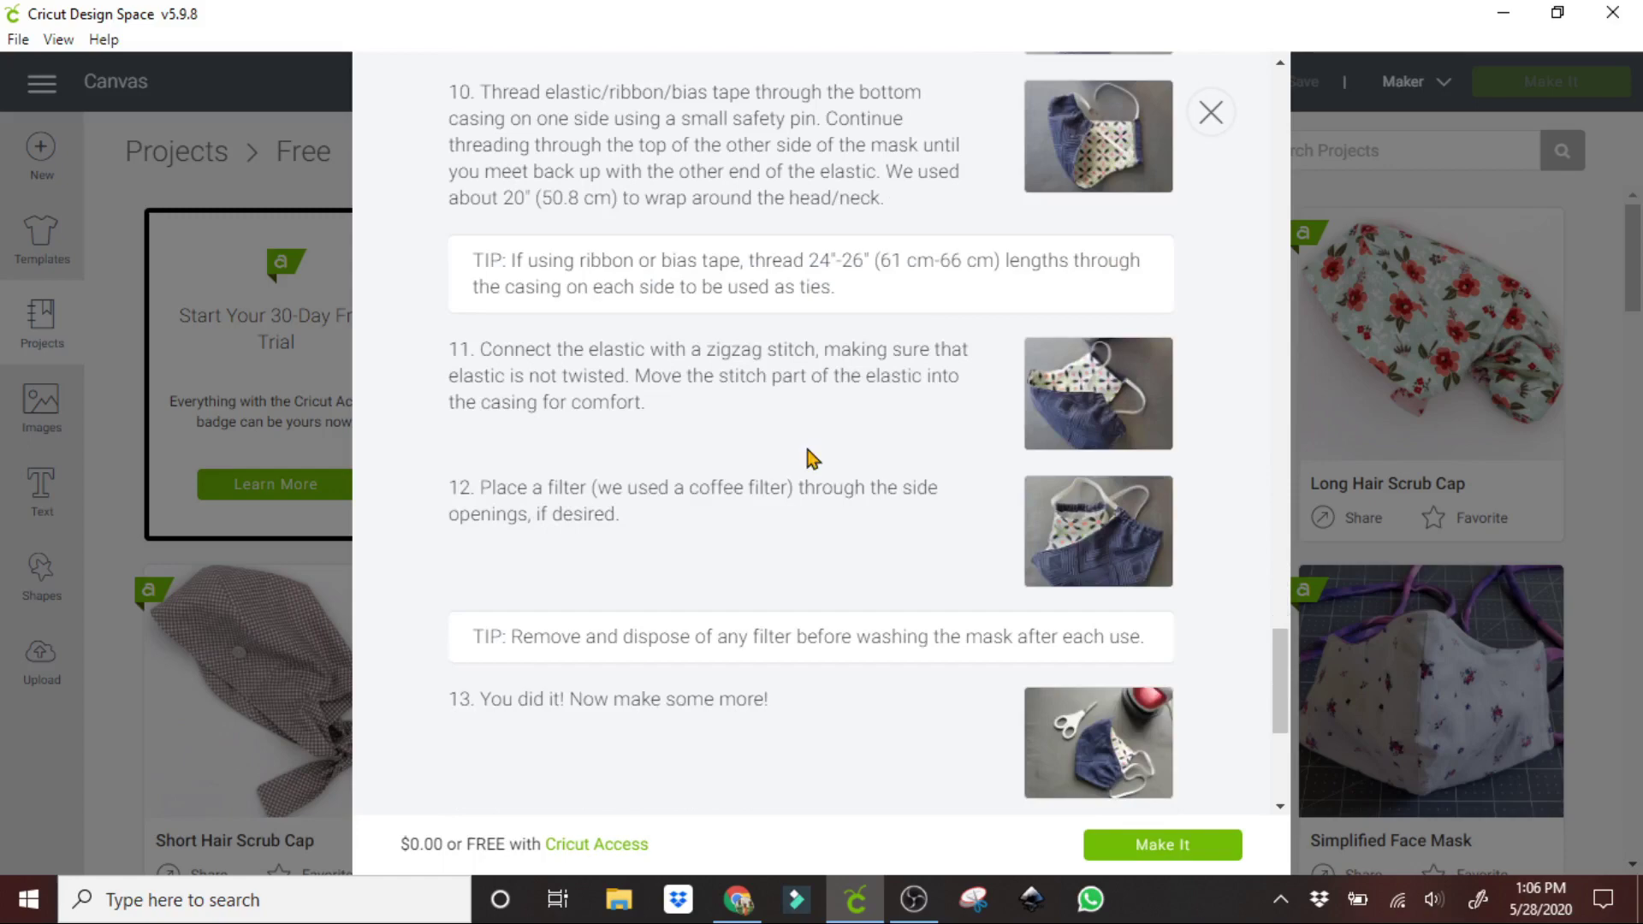
pyautogui.scroll(-3, 812, 459)
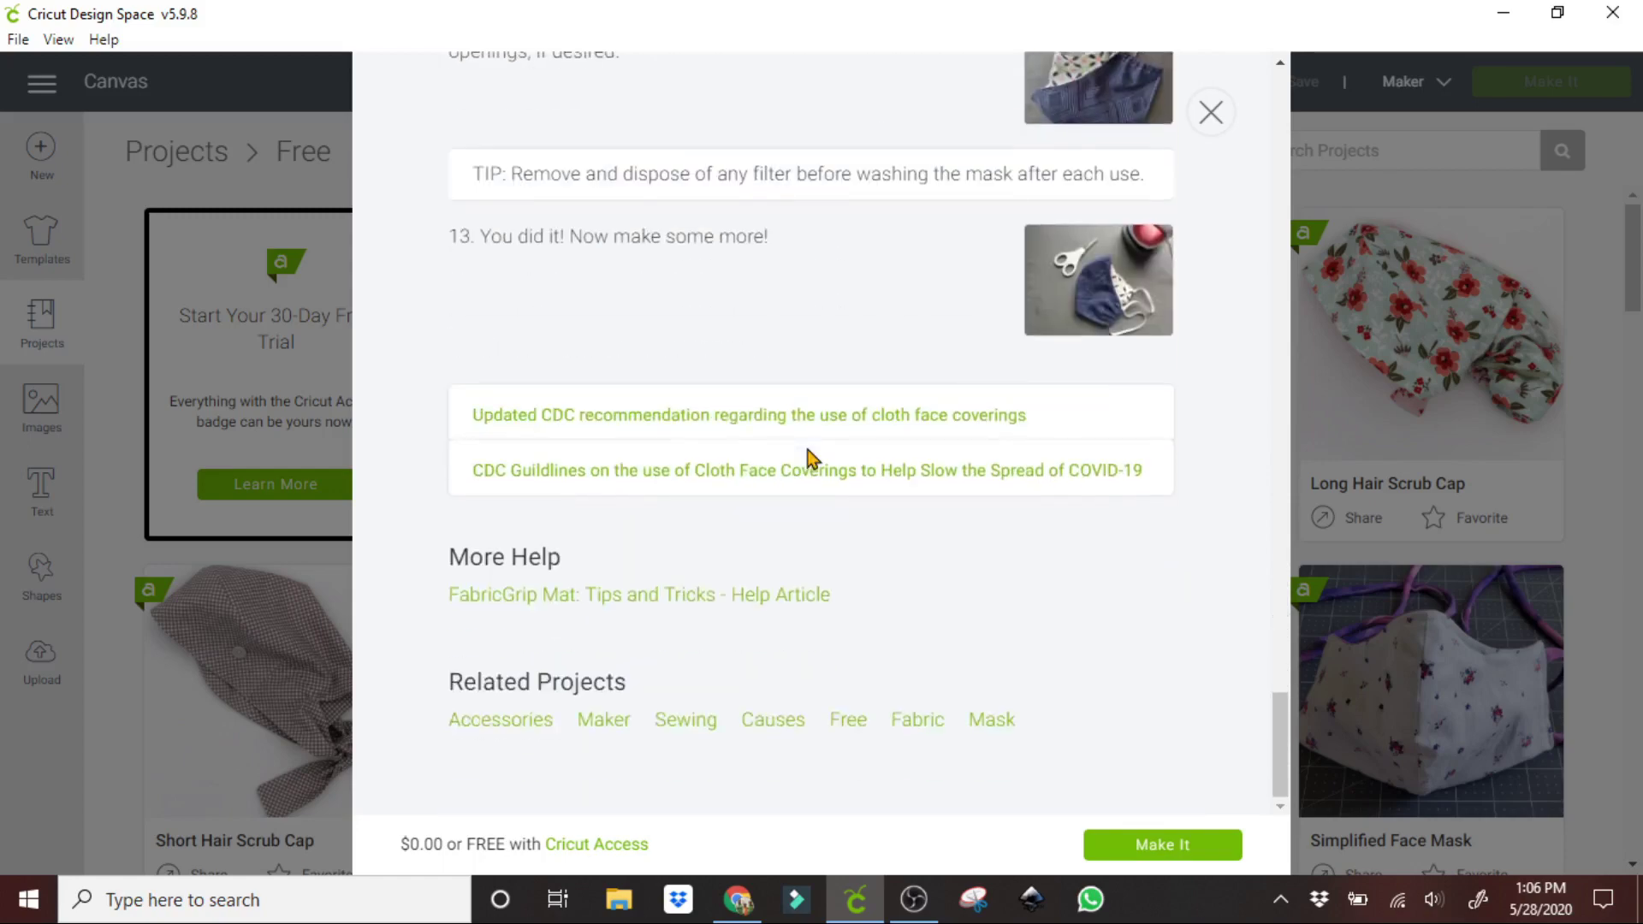
pyautogui.scroll(20, 809, 454)
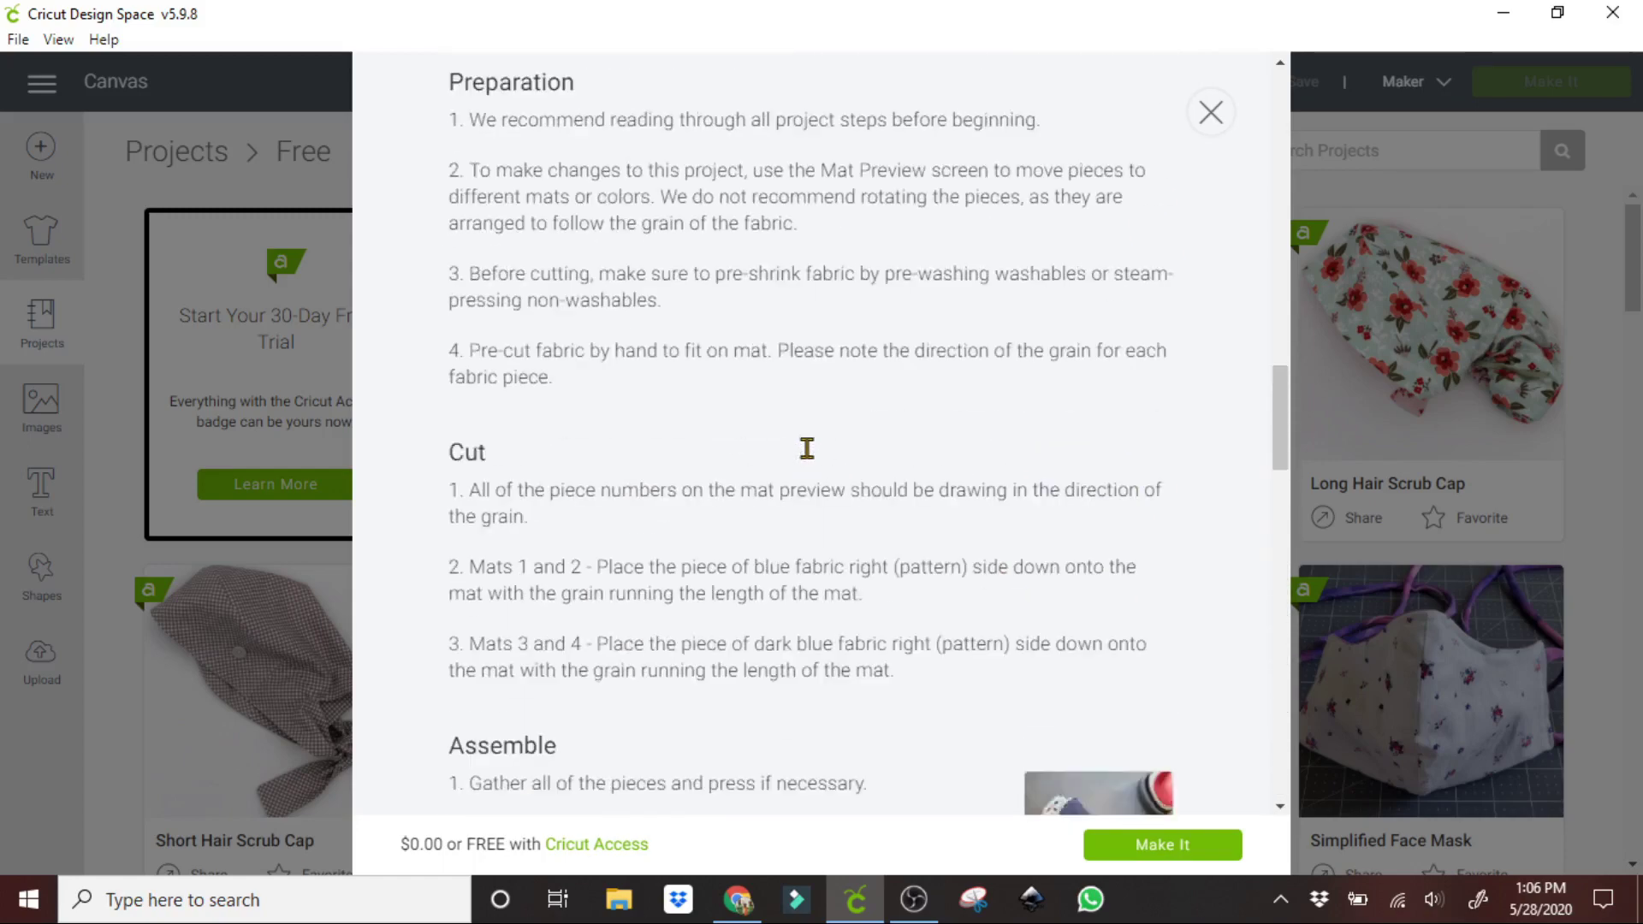
pyautogui.scroll(20, 806, 448)
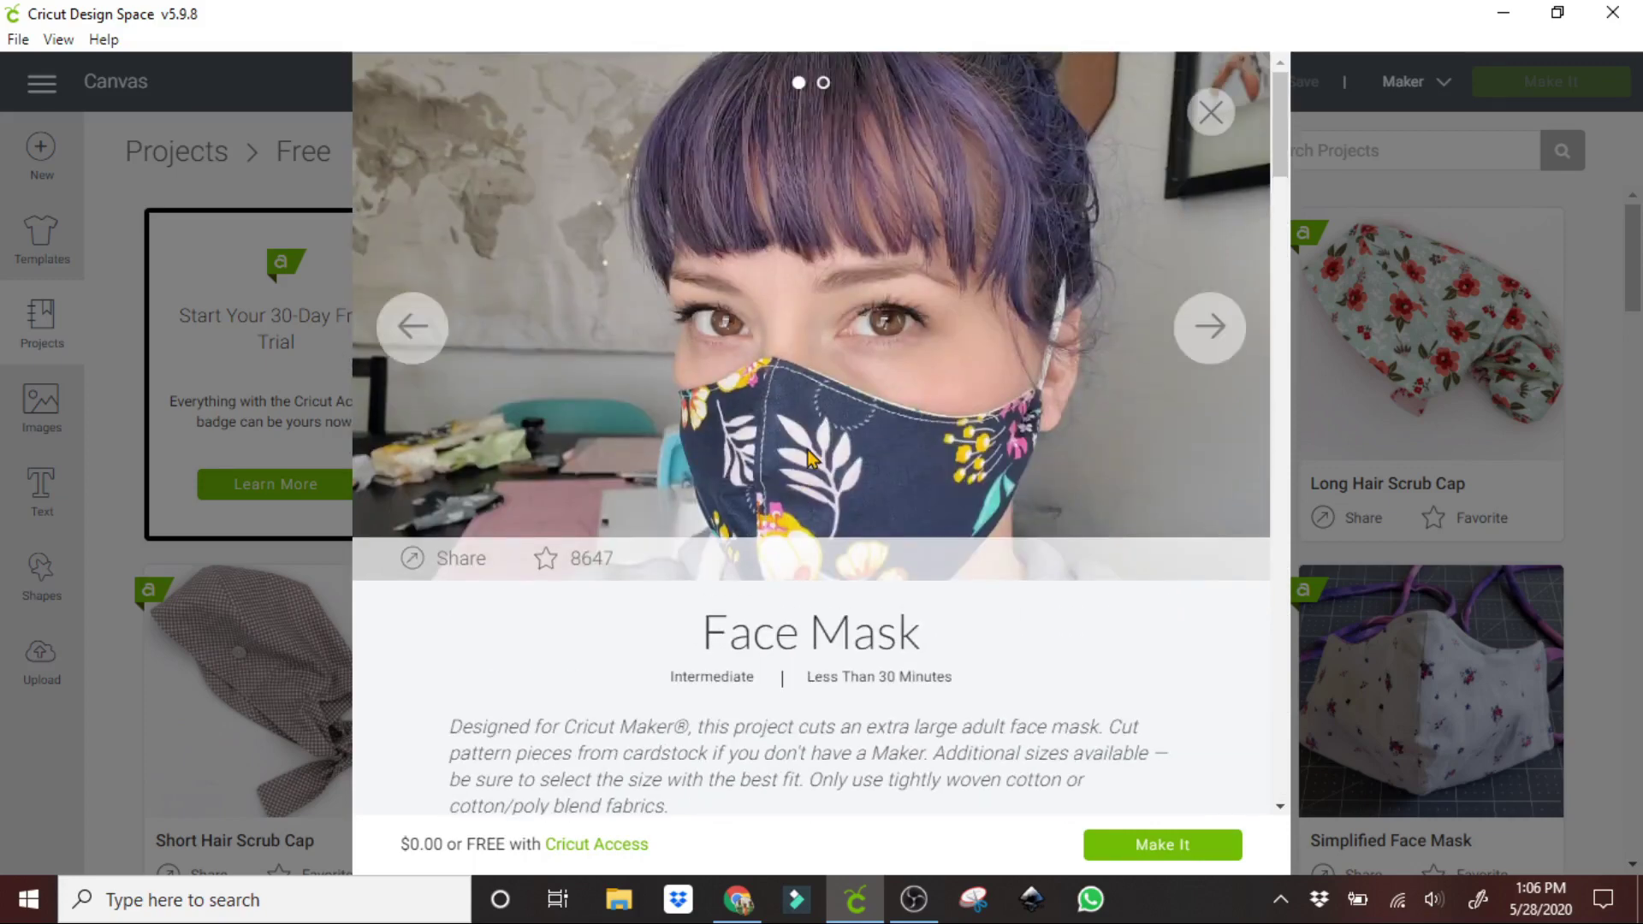
pyautogui.scroll(-4, 810, 458)
pyautogui.scroll(4, 810, 458)
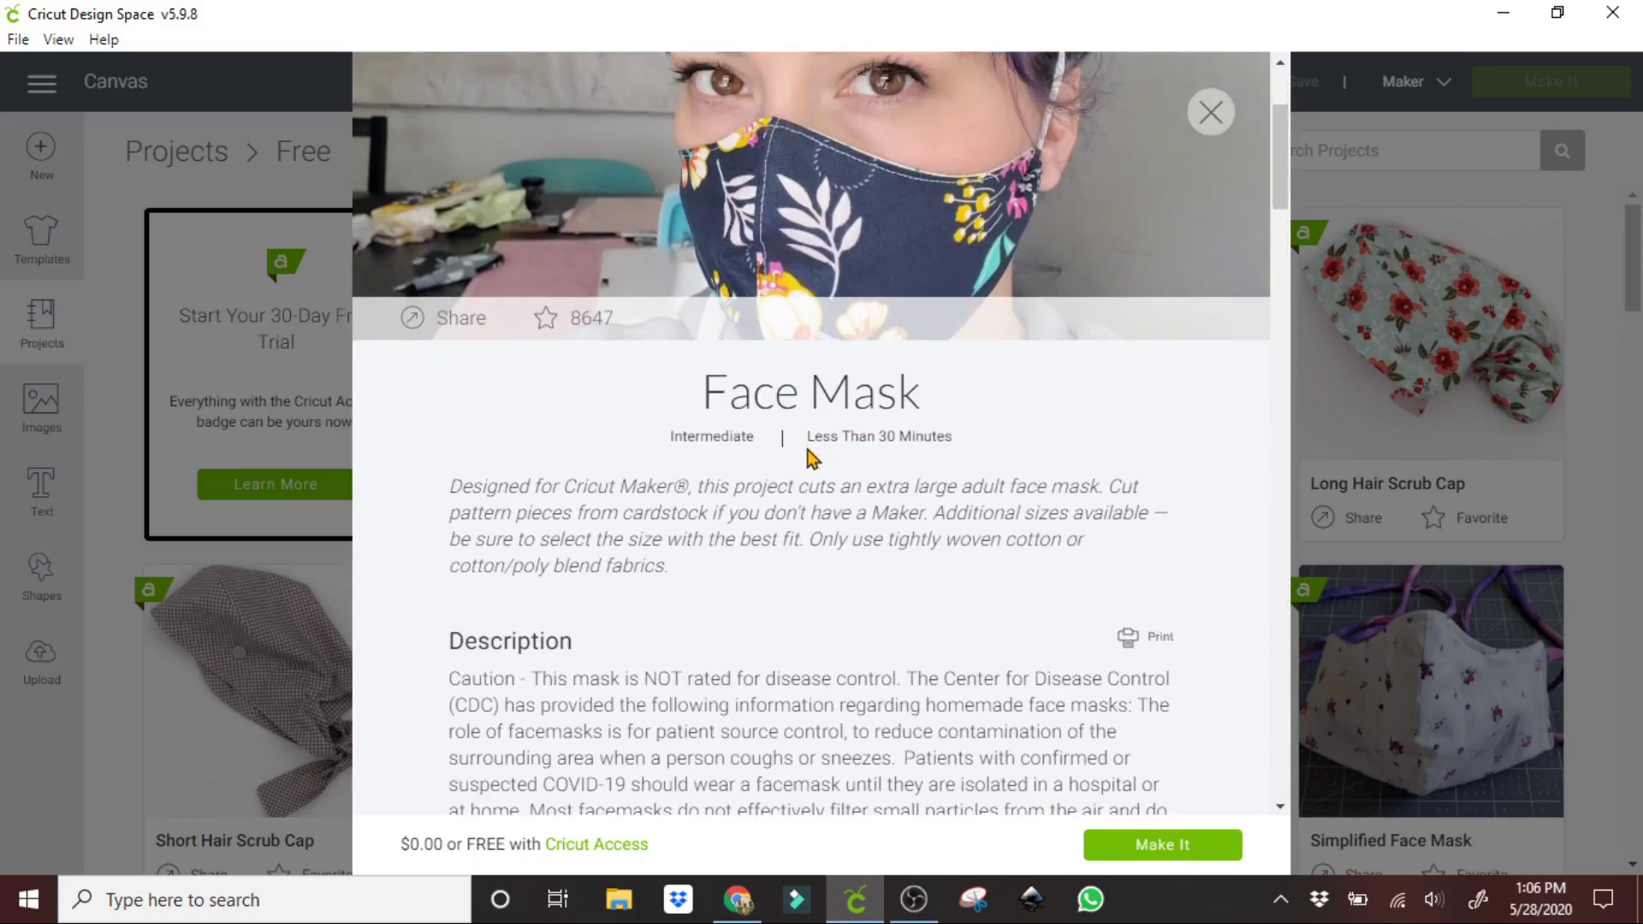
pyautogui.scroll(3, 811, 459)
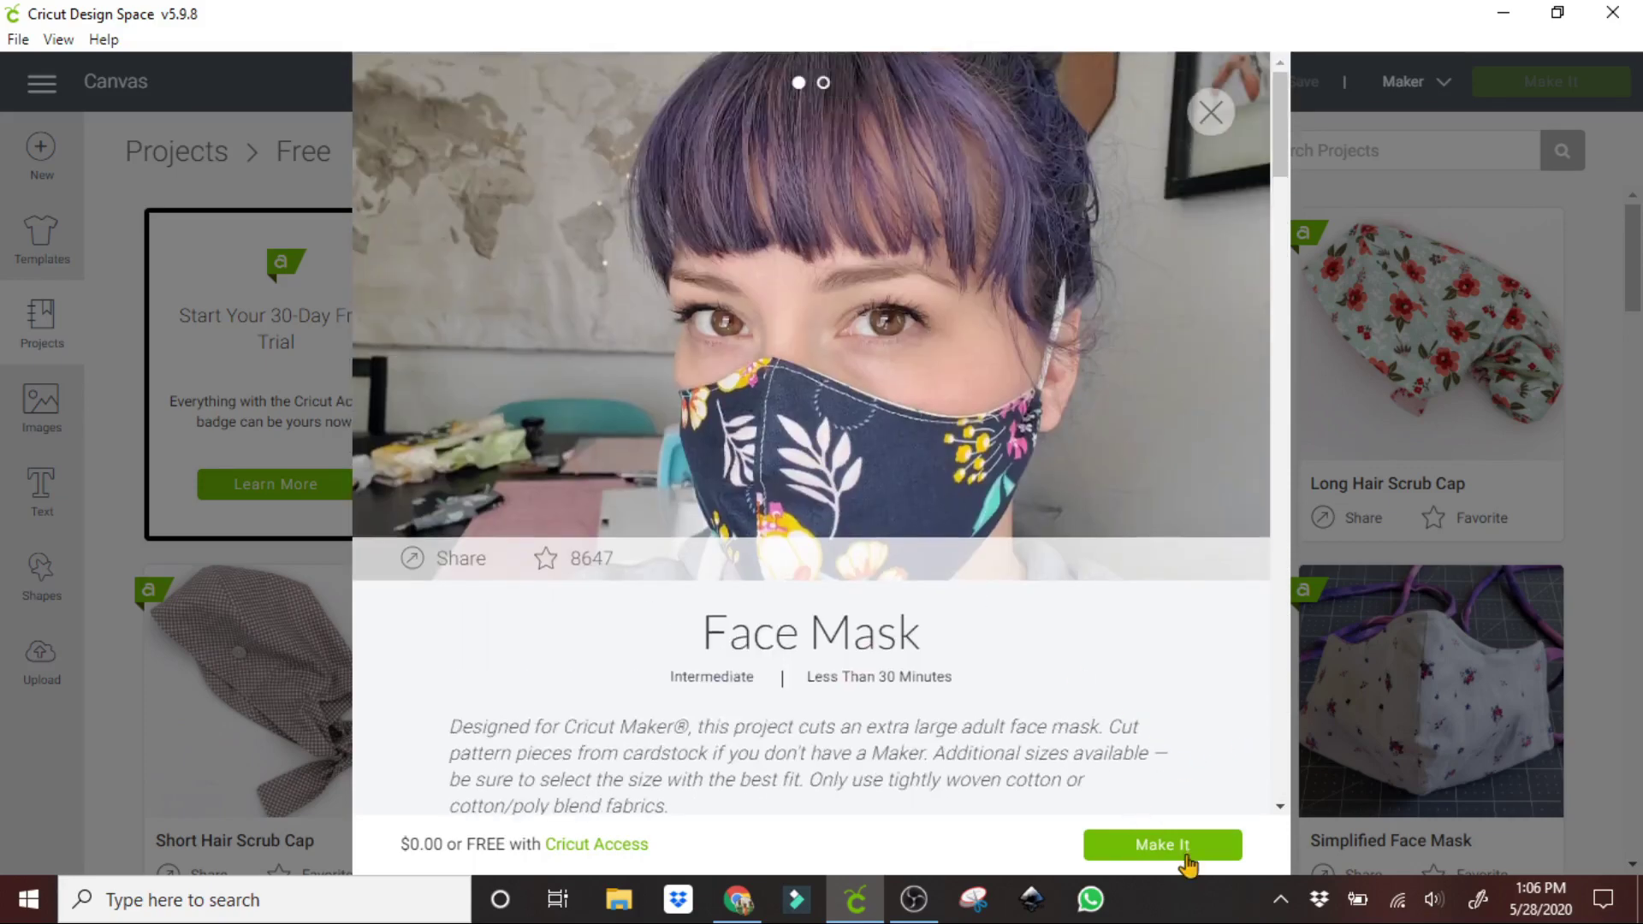
# Start Make It for the Face Mask and review its four prepared 12" x 12" mats
pyautogui.click(1188, 858)
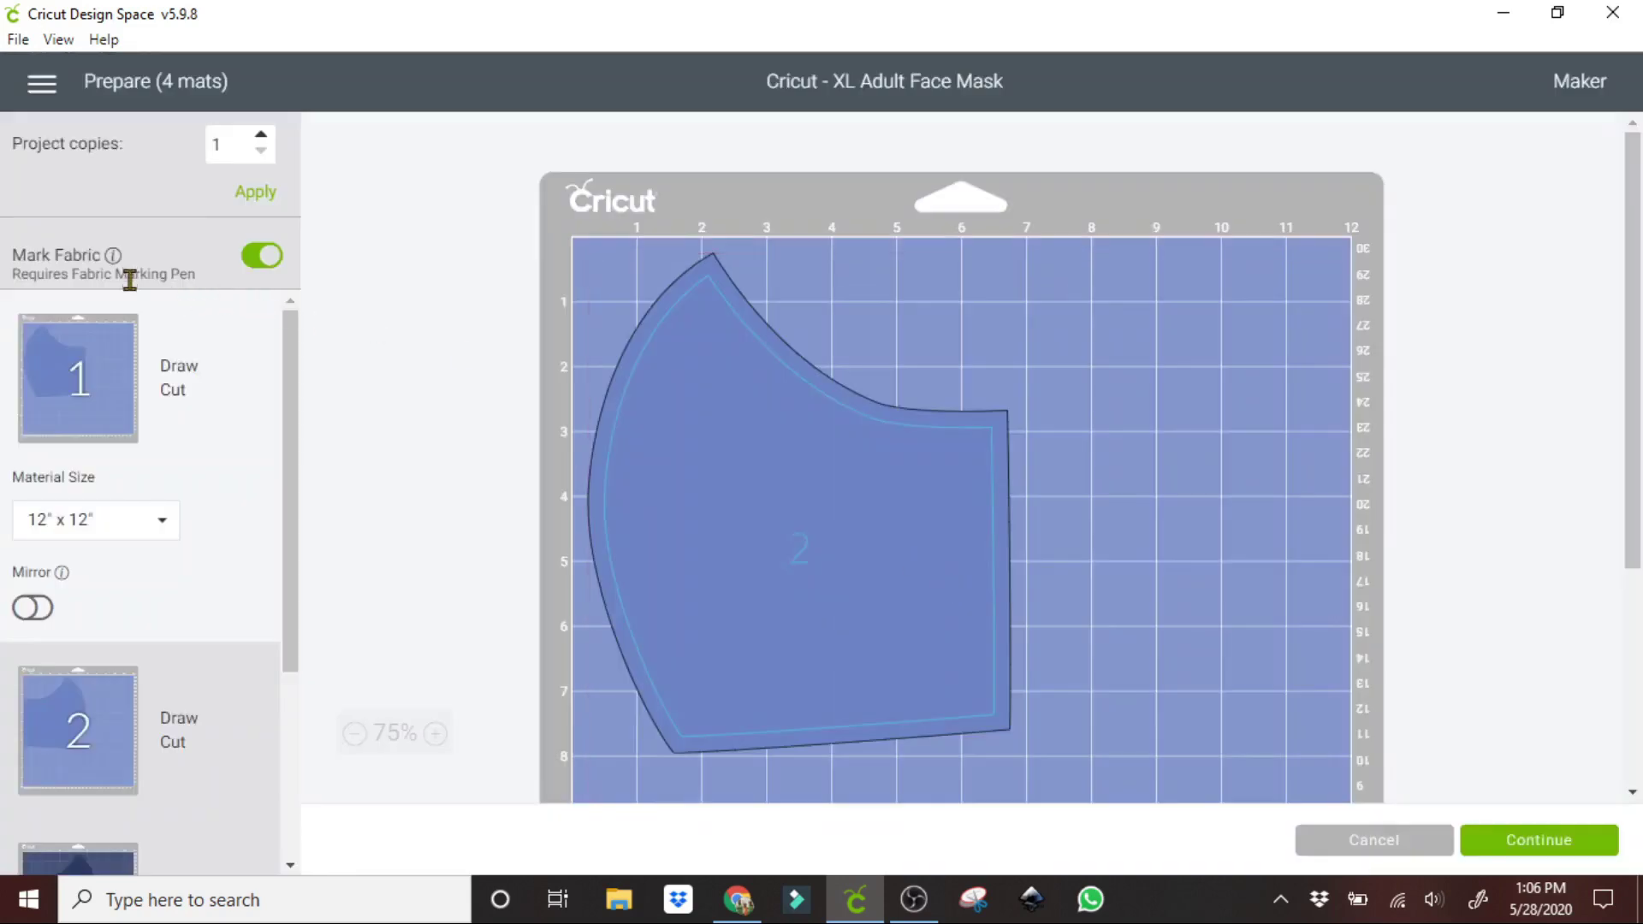
pyautogui.scroll(-4, 163, 394)
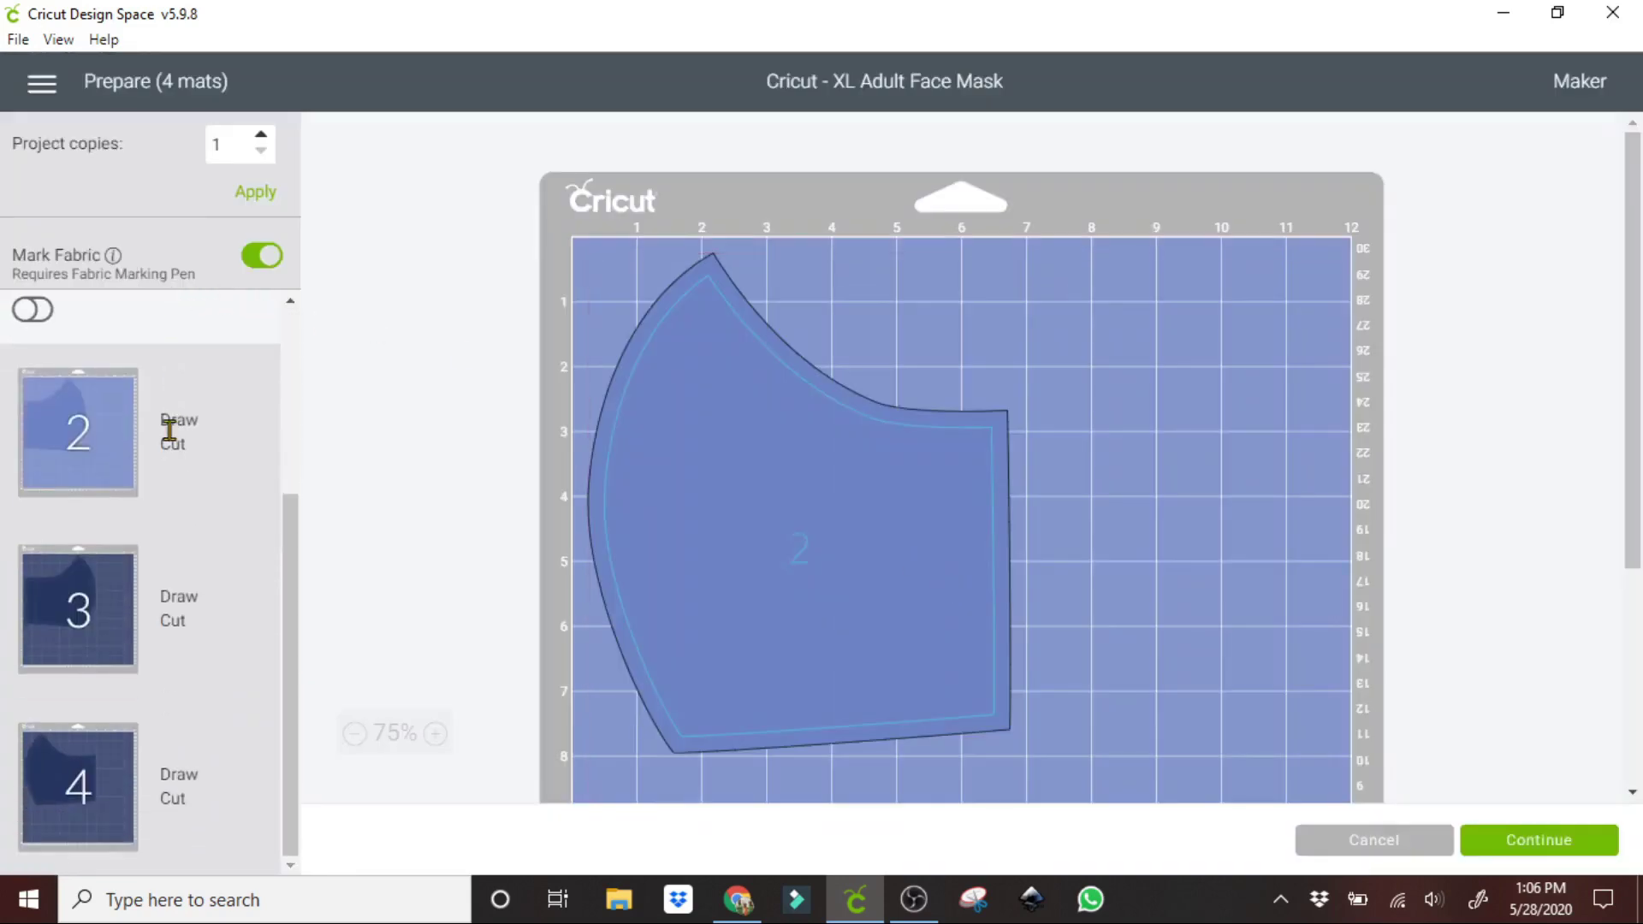
pyautogui.scroll(4, 170, 430)
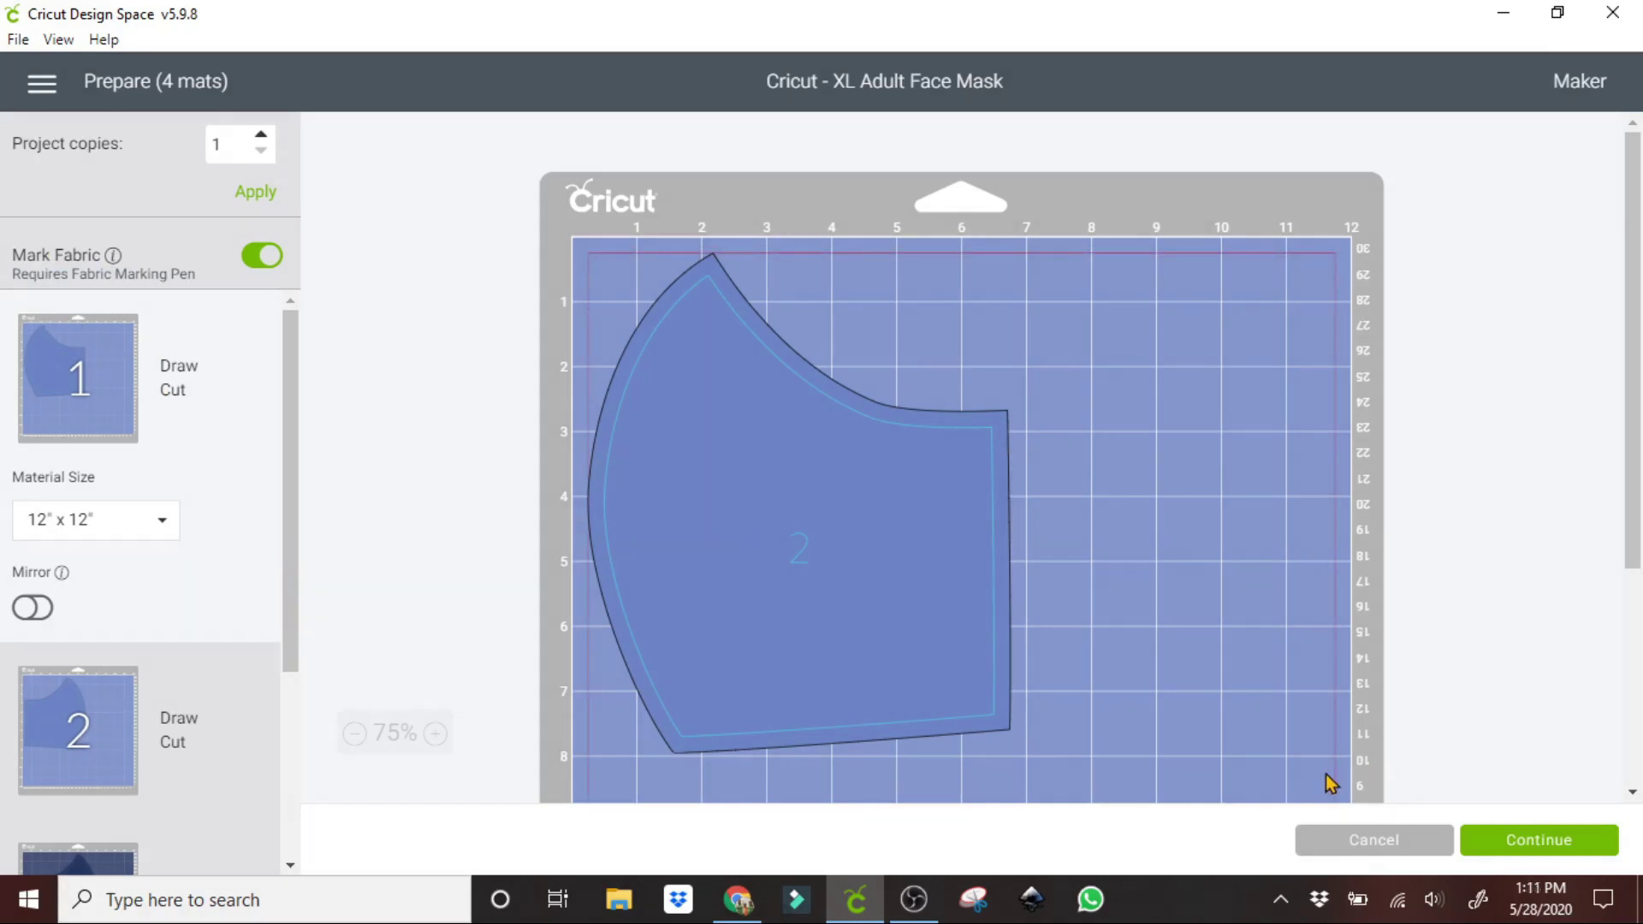
# Continue from the mat preview to the Make screen
pyautogui.click(1539, 841)
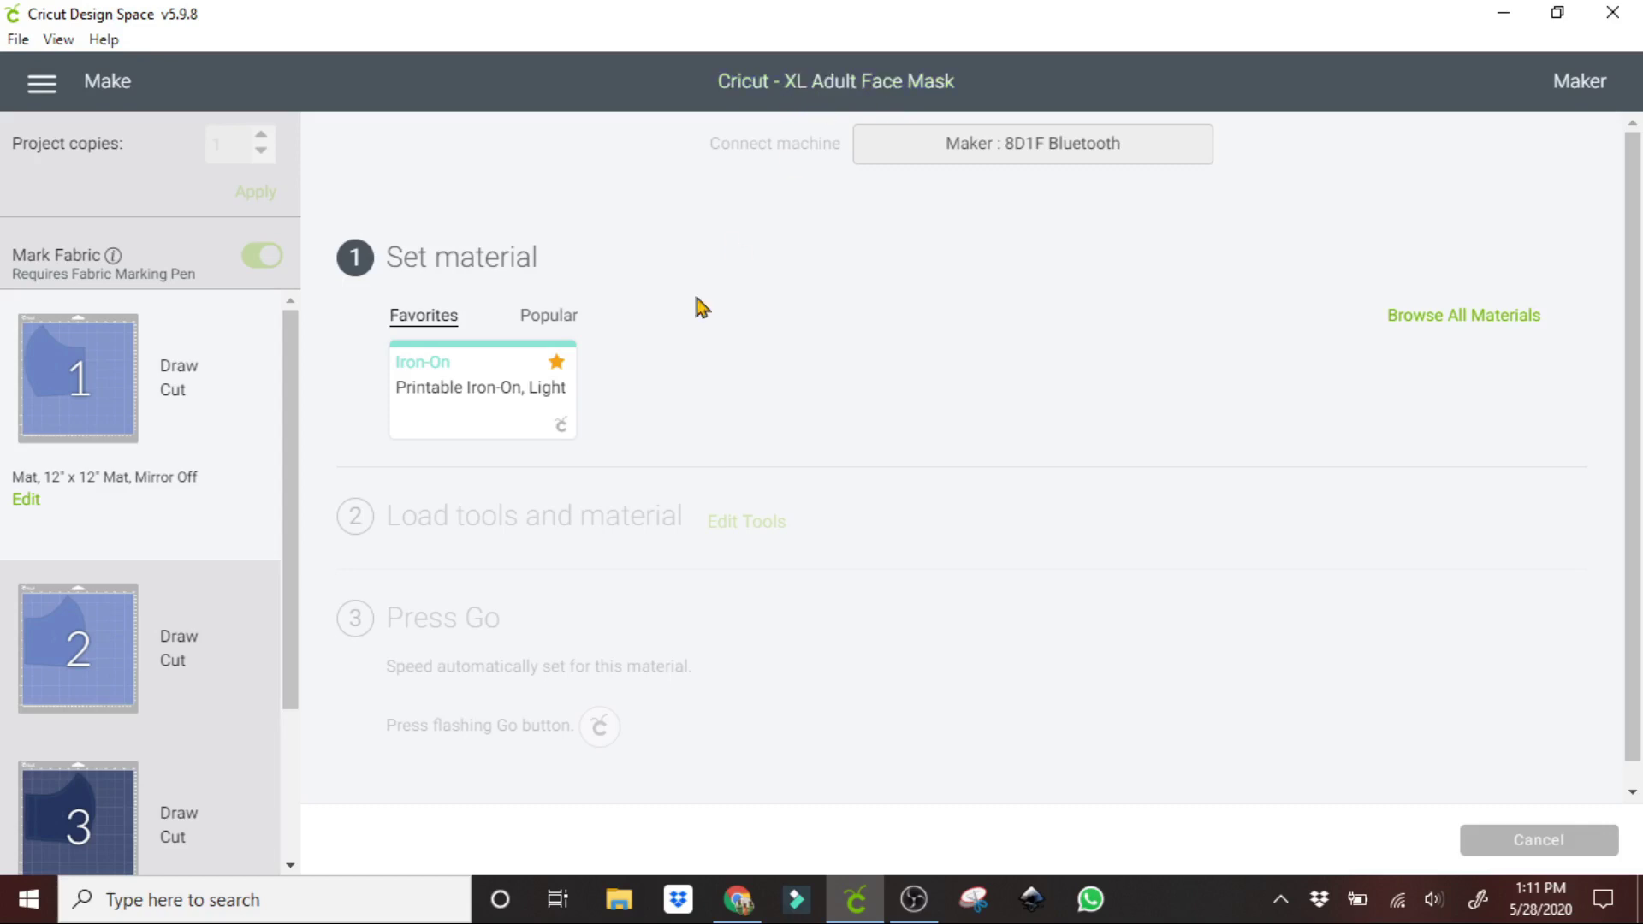
# Browse all materials past Cashmere and Charmeuse Satin and select Cotton
pyautogui.click(1521, 322)
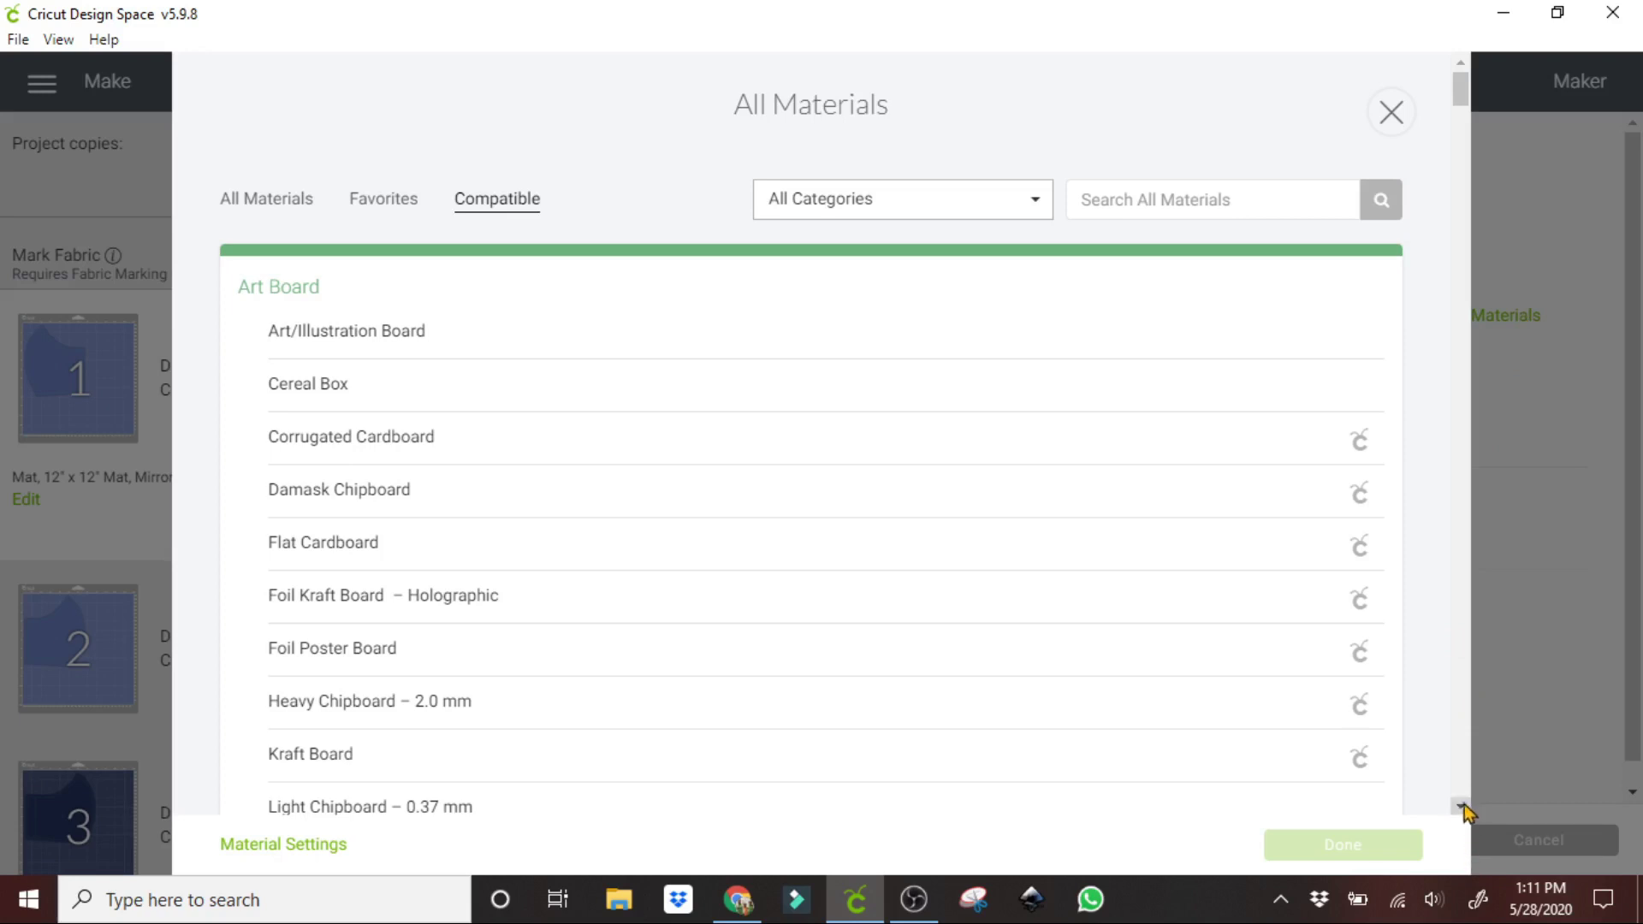
pyautogui.scroll(-5, 1461, 805)
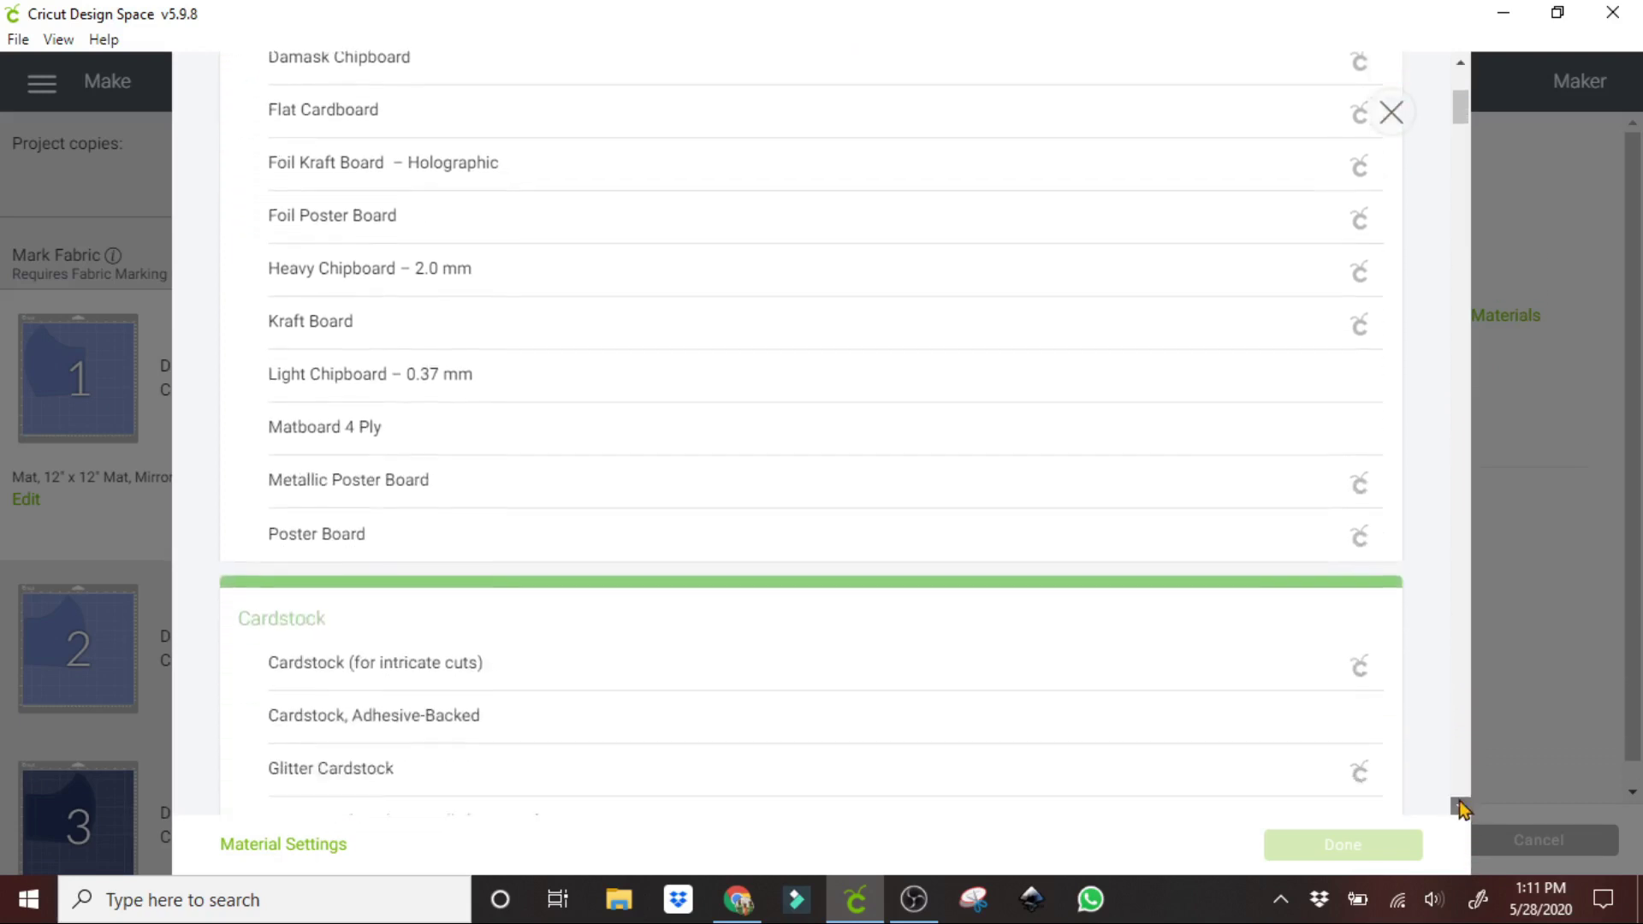
pyautogui.scroll(-10, 1461, 804)
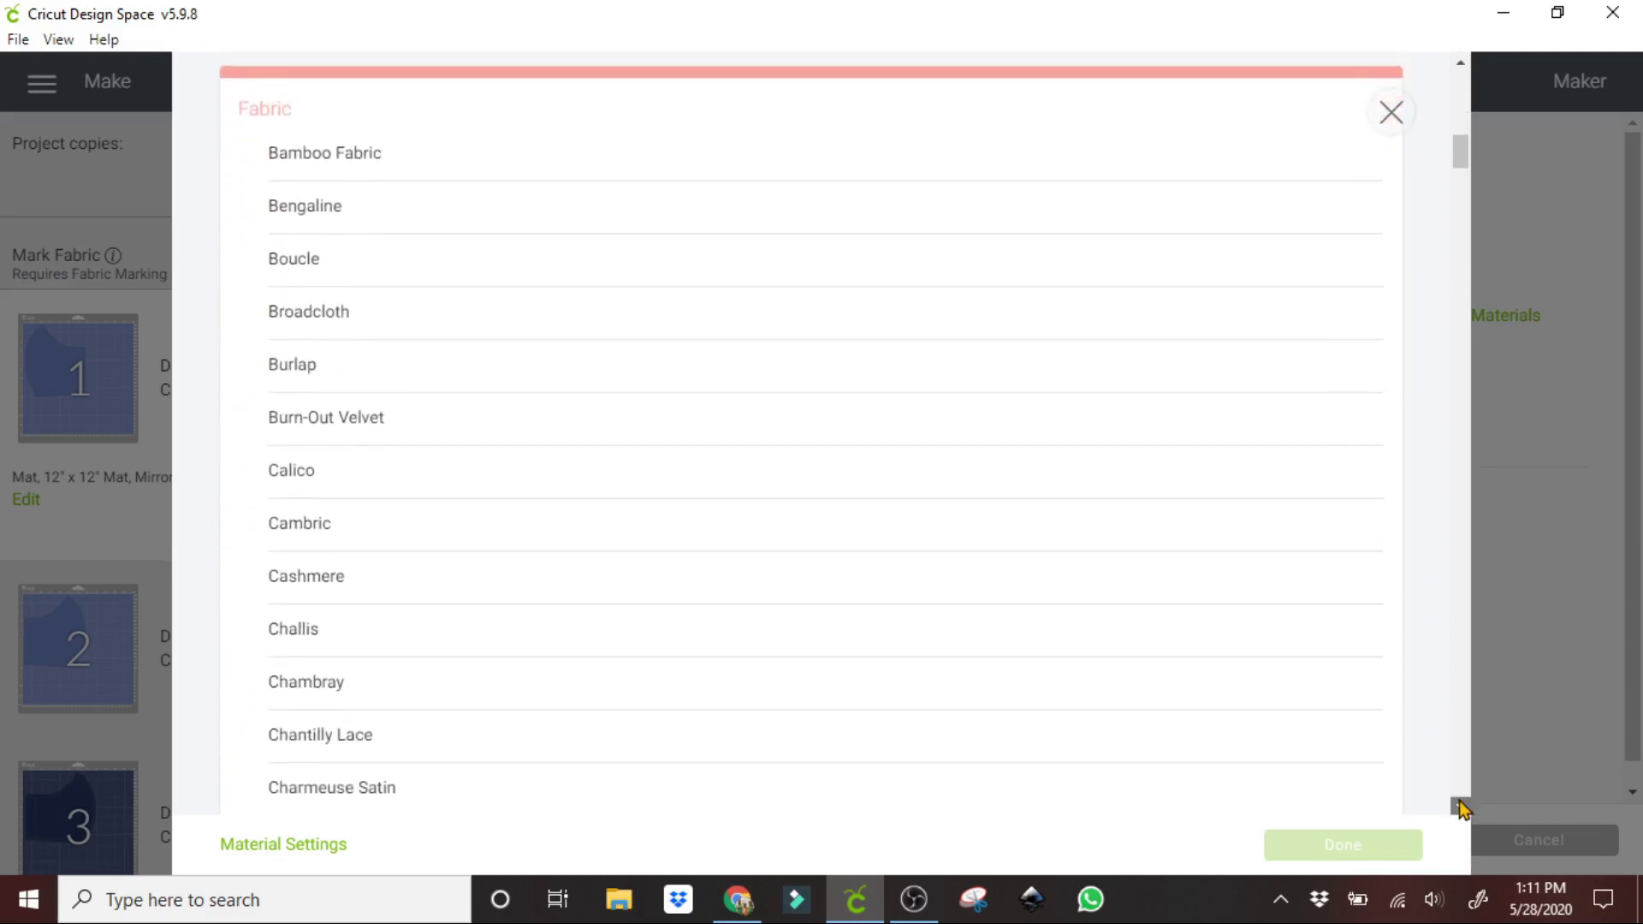
pyautogui.scroll(-9, 1461, 804)
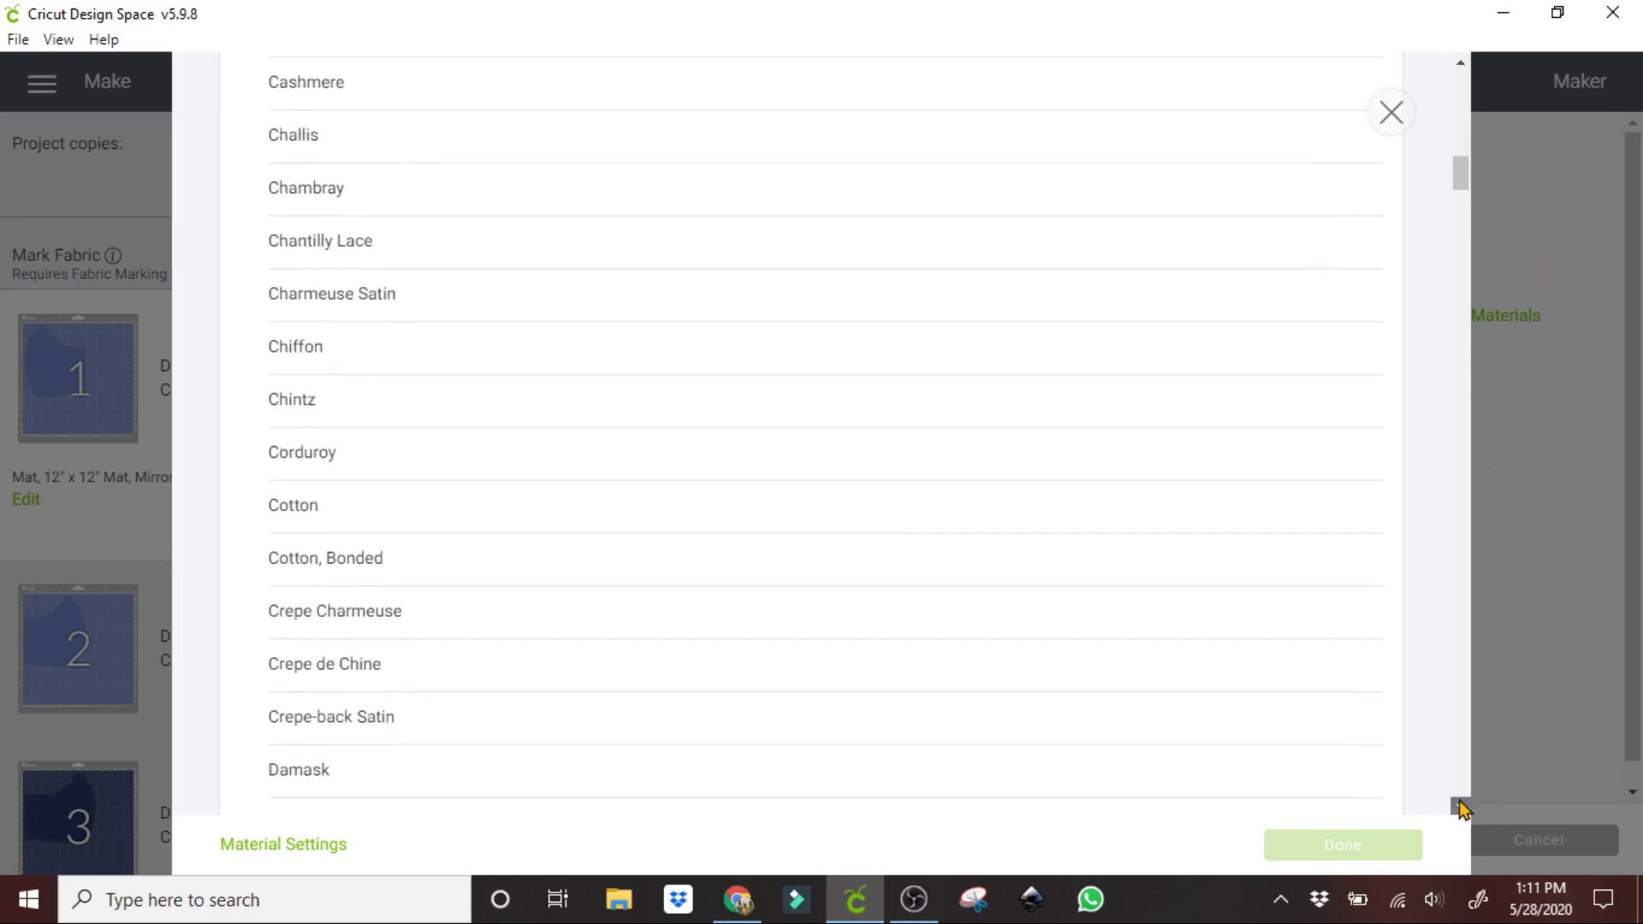
pyautogui.scroll(-4, 1461, 804)
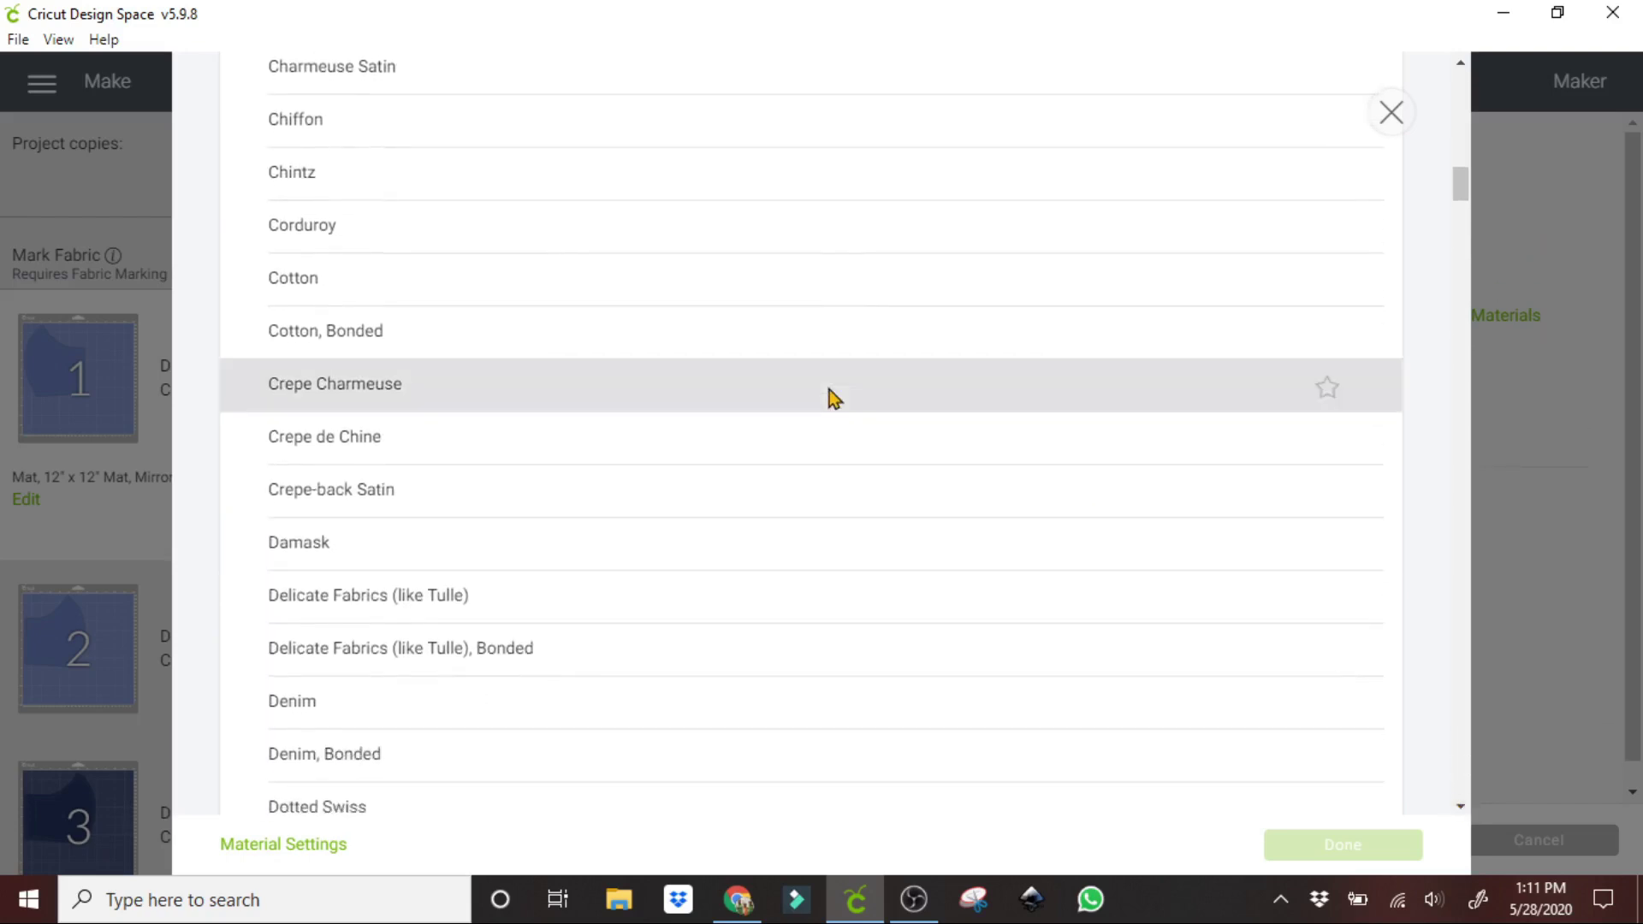
pyautogui.click(536, 300)
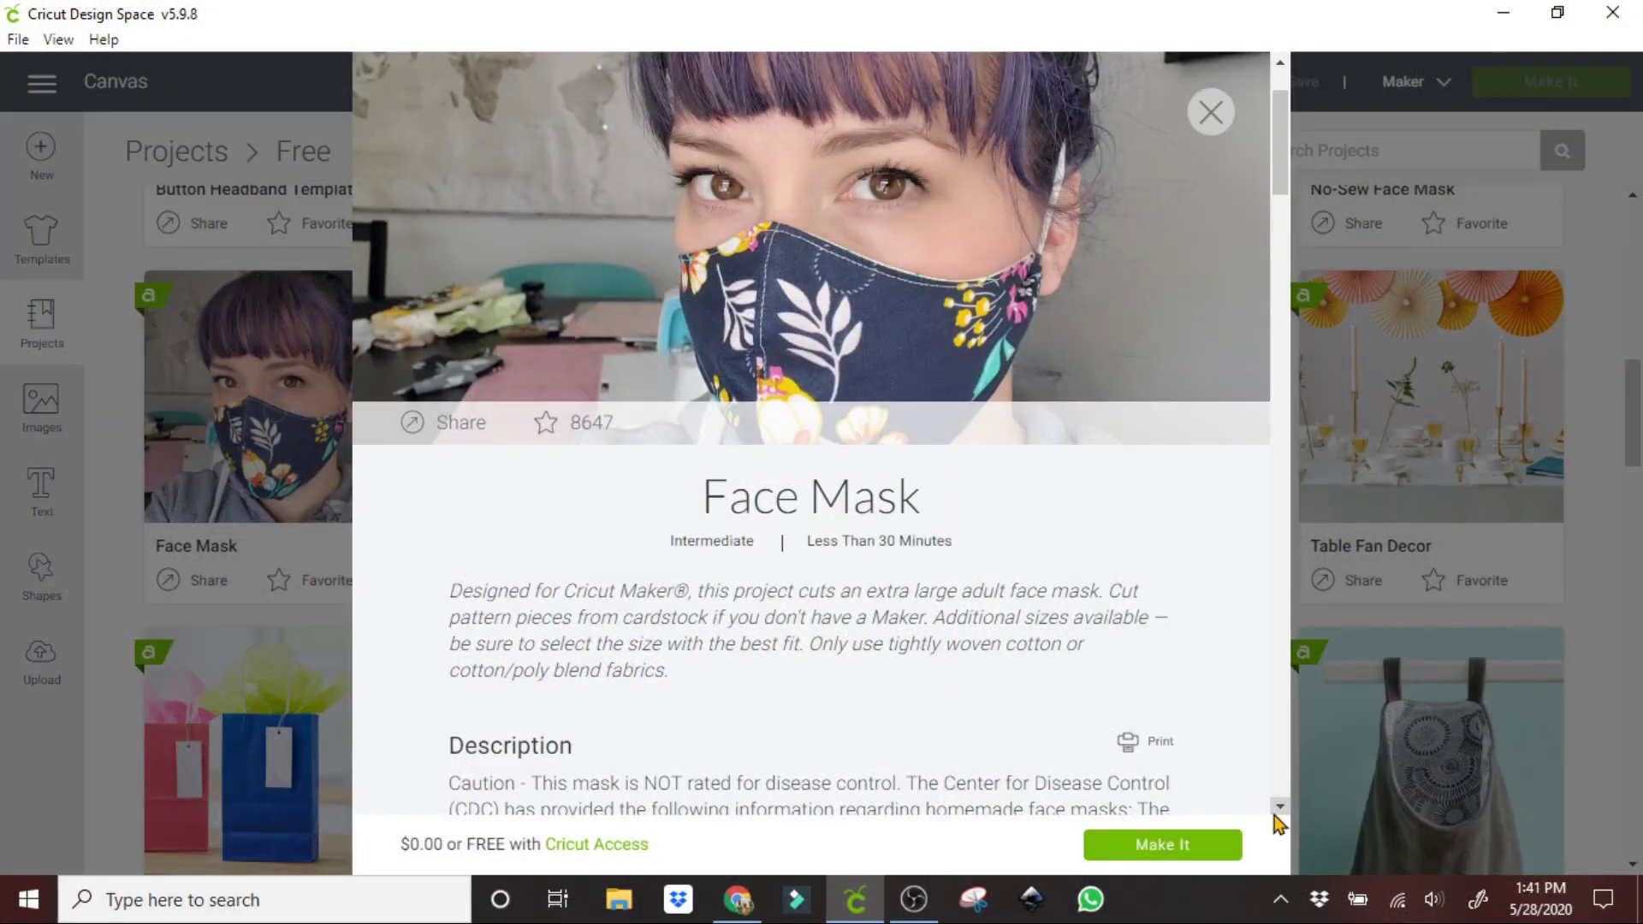
# Scroll the Face Mask details past Finished Size, materials and Cut to the Assemble steps
pyautogui.scroll(-10, 1280, 814)
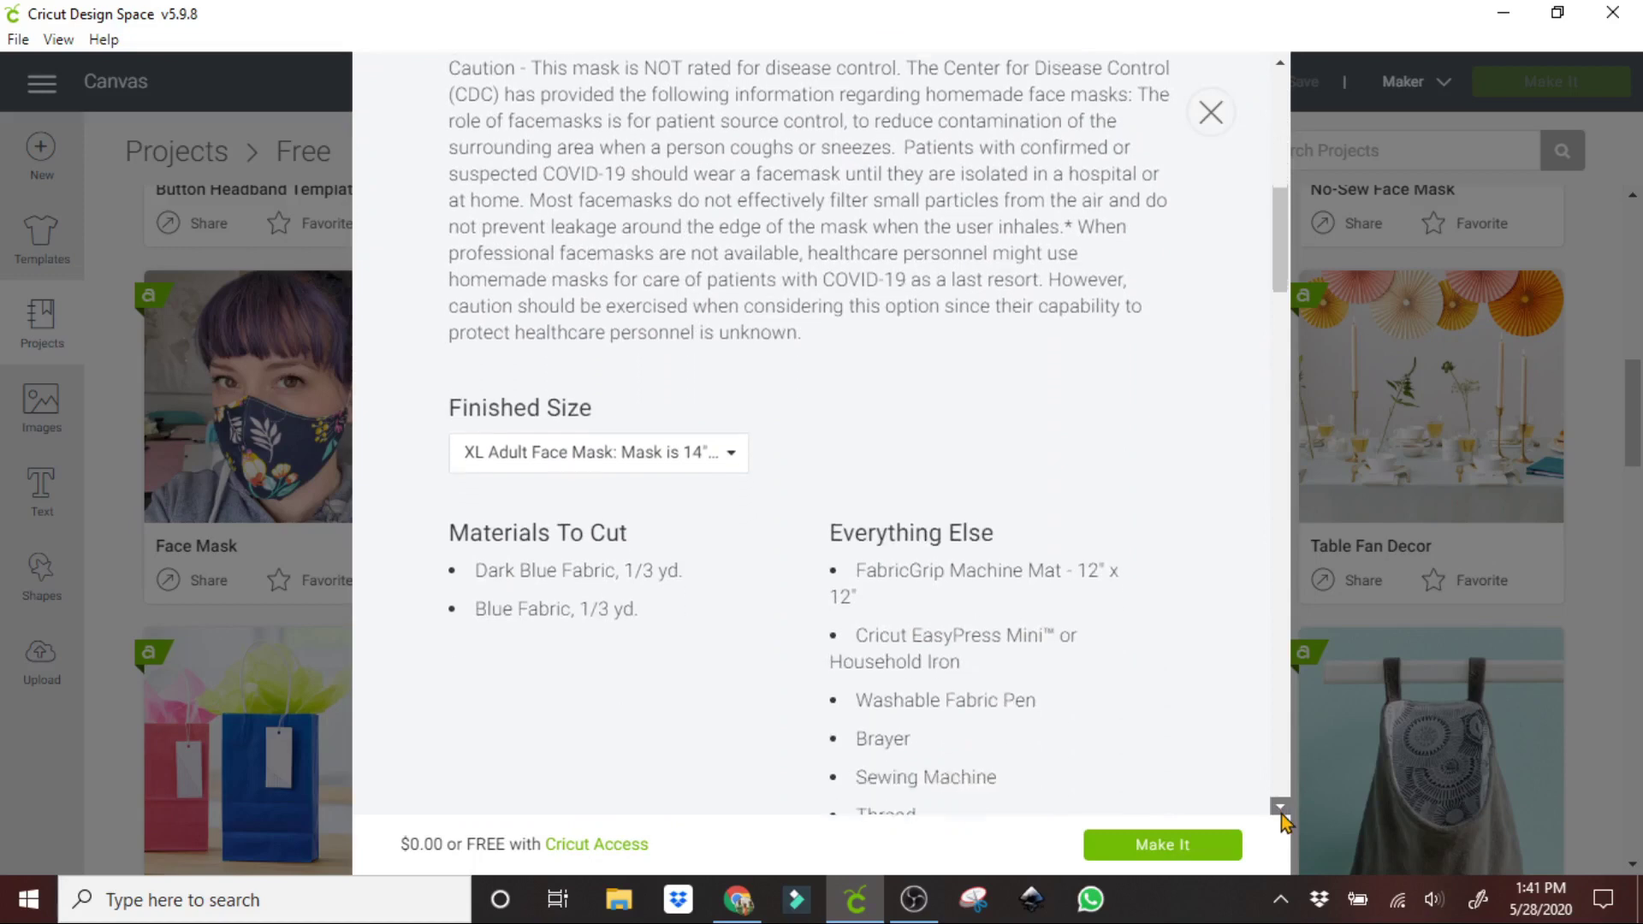
pyautogui.scroll(-10, 1280, 813)
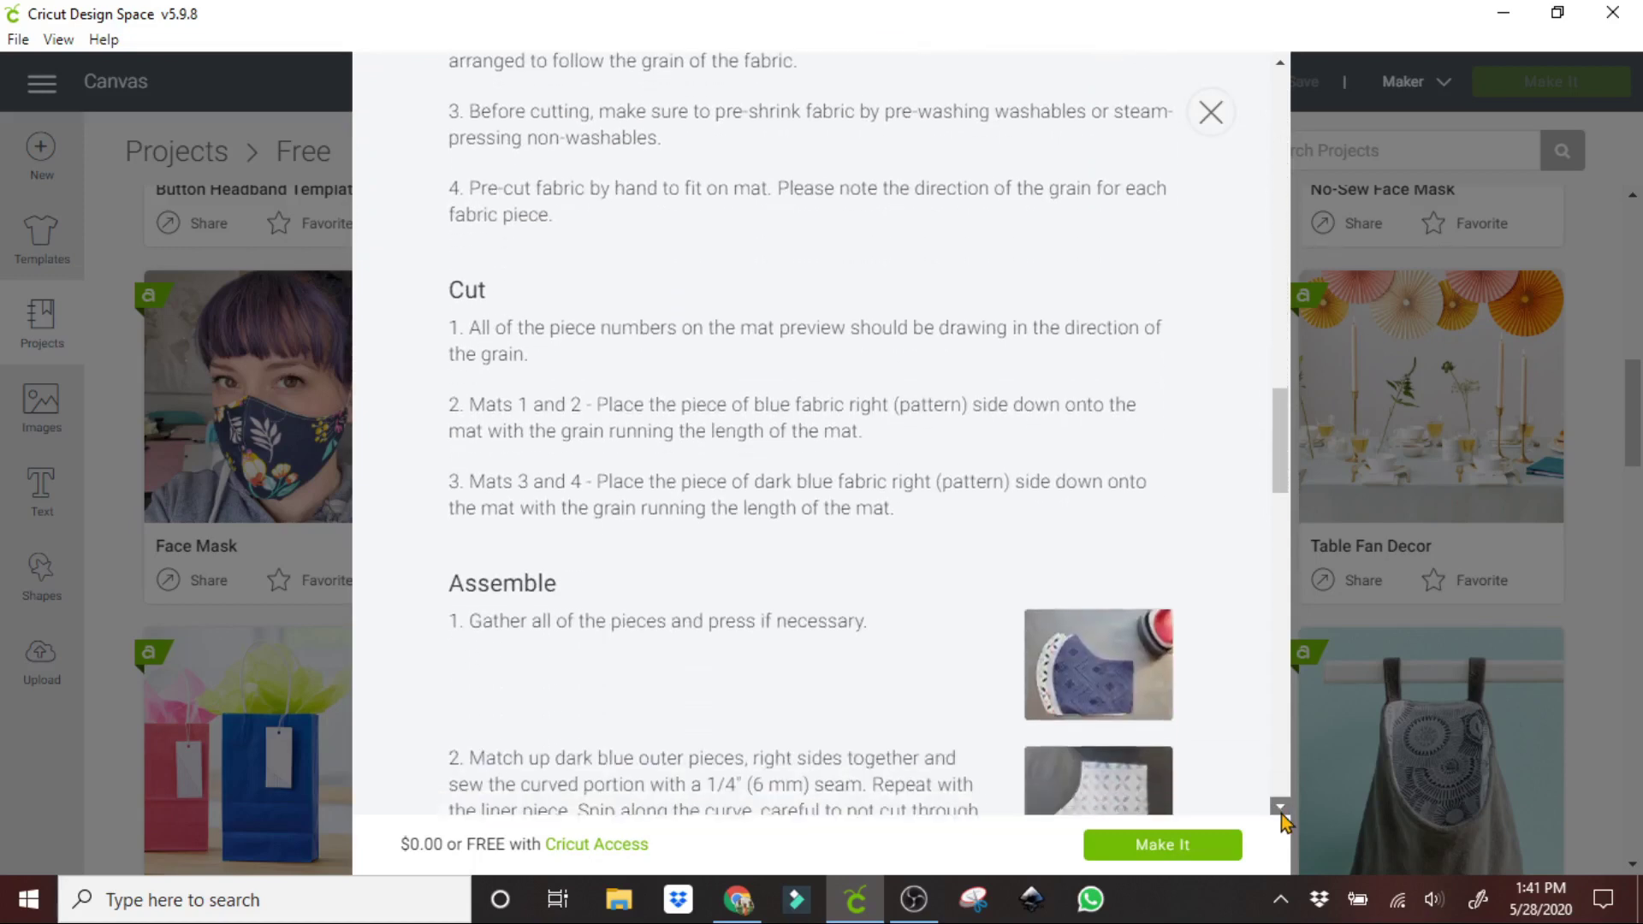
pyautogui.scroll(-4, 1281, 814)
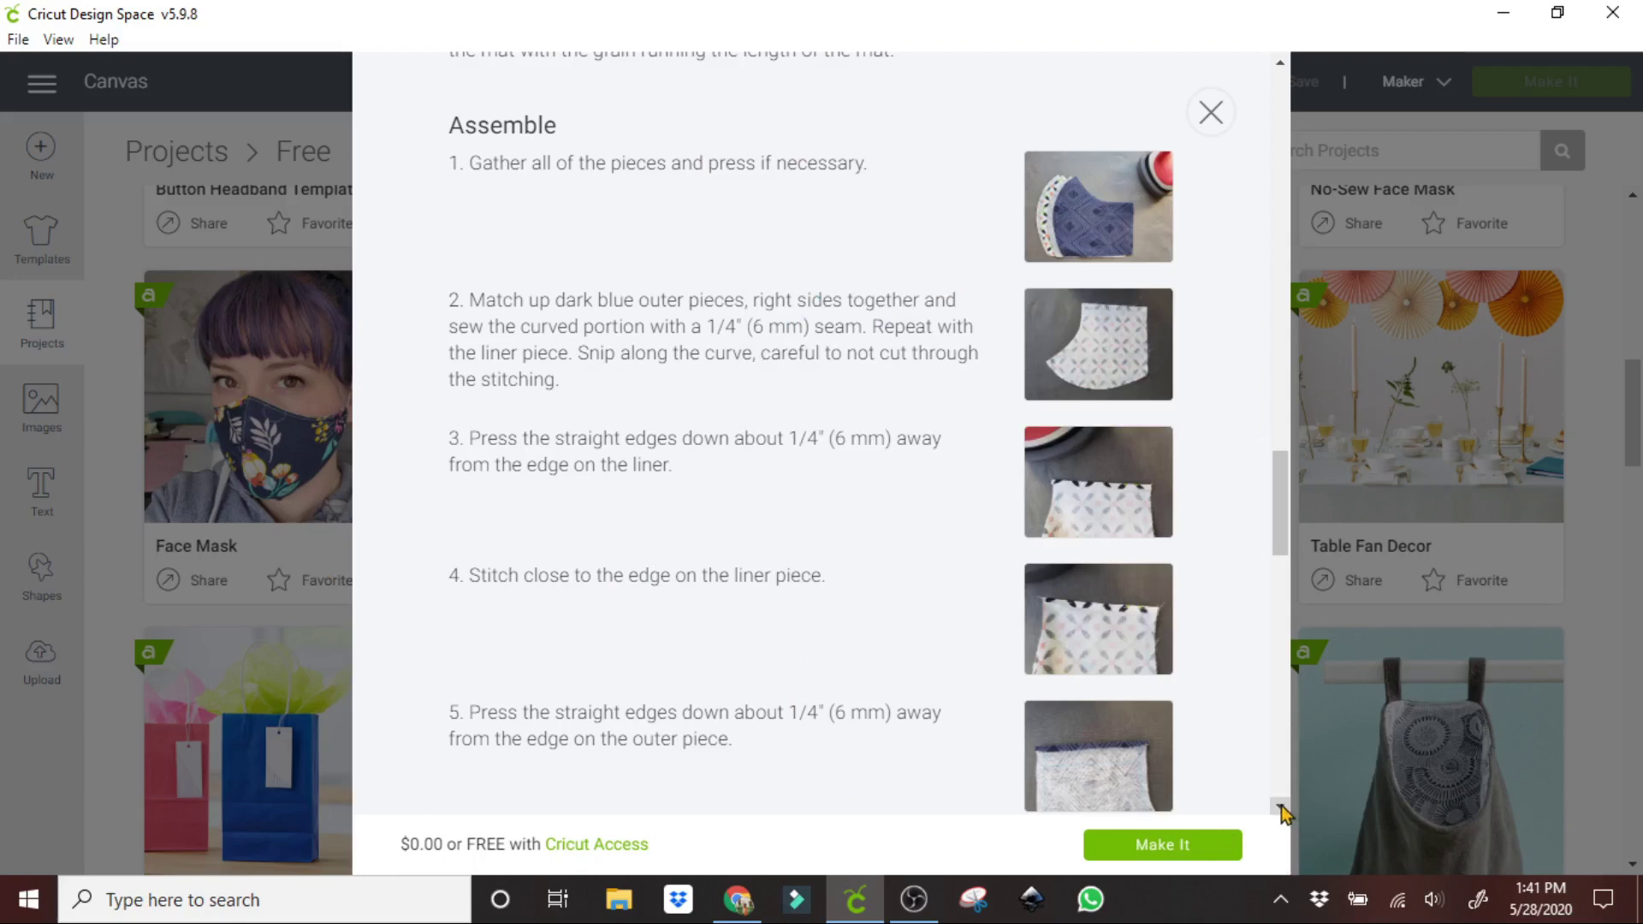
pyautogui.moveTo(1281, 807); pyautogui.dragTo(1281, 810)
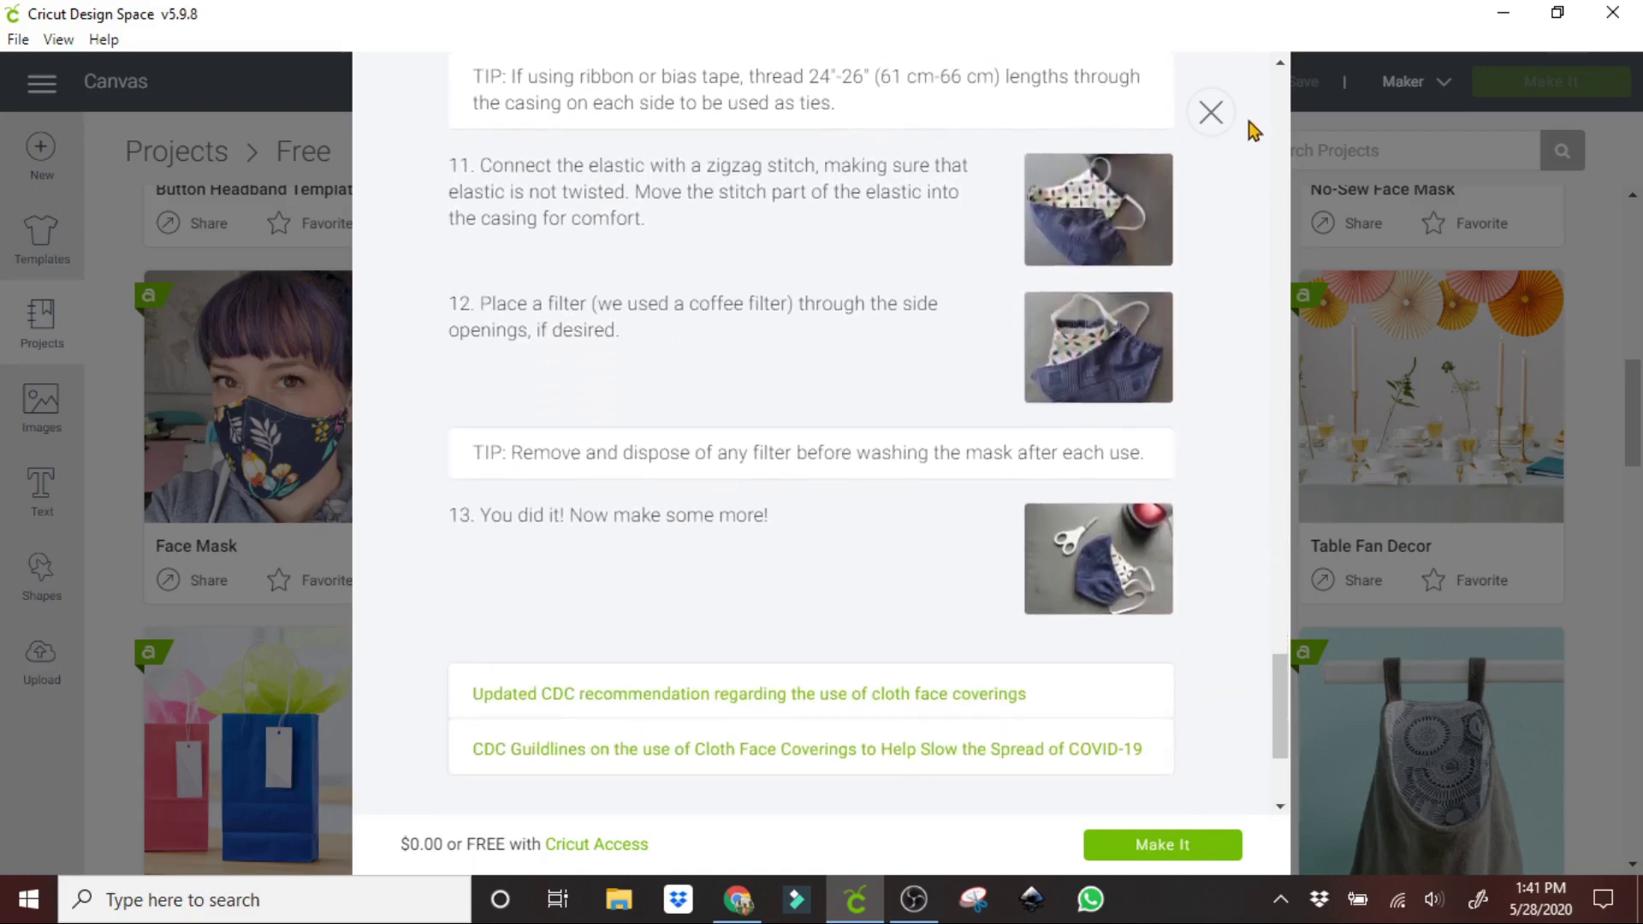
pyautogui.moveTo(1279, 66); pyautogui.dragTo(1279, 66)
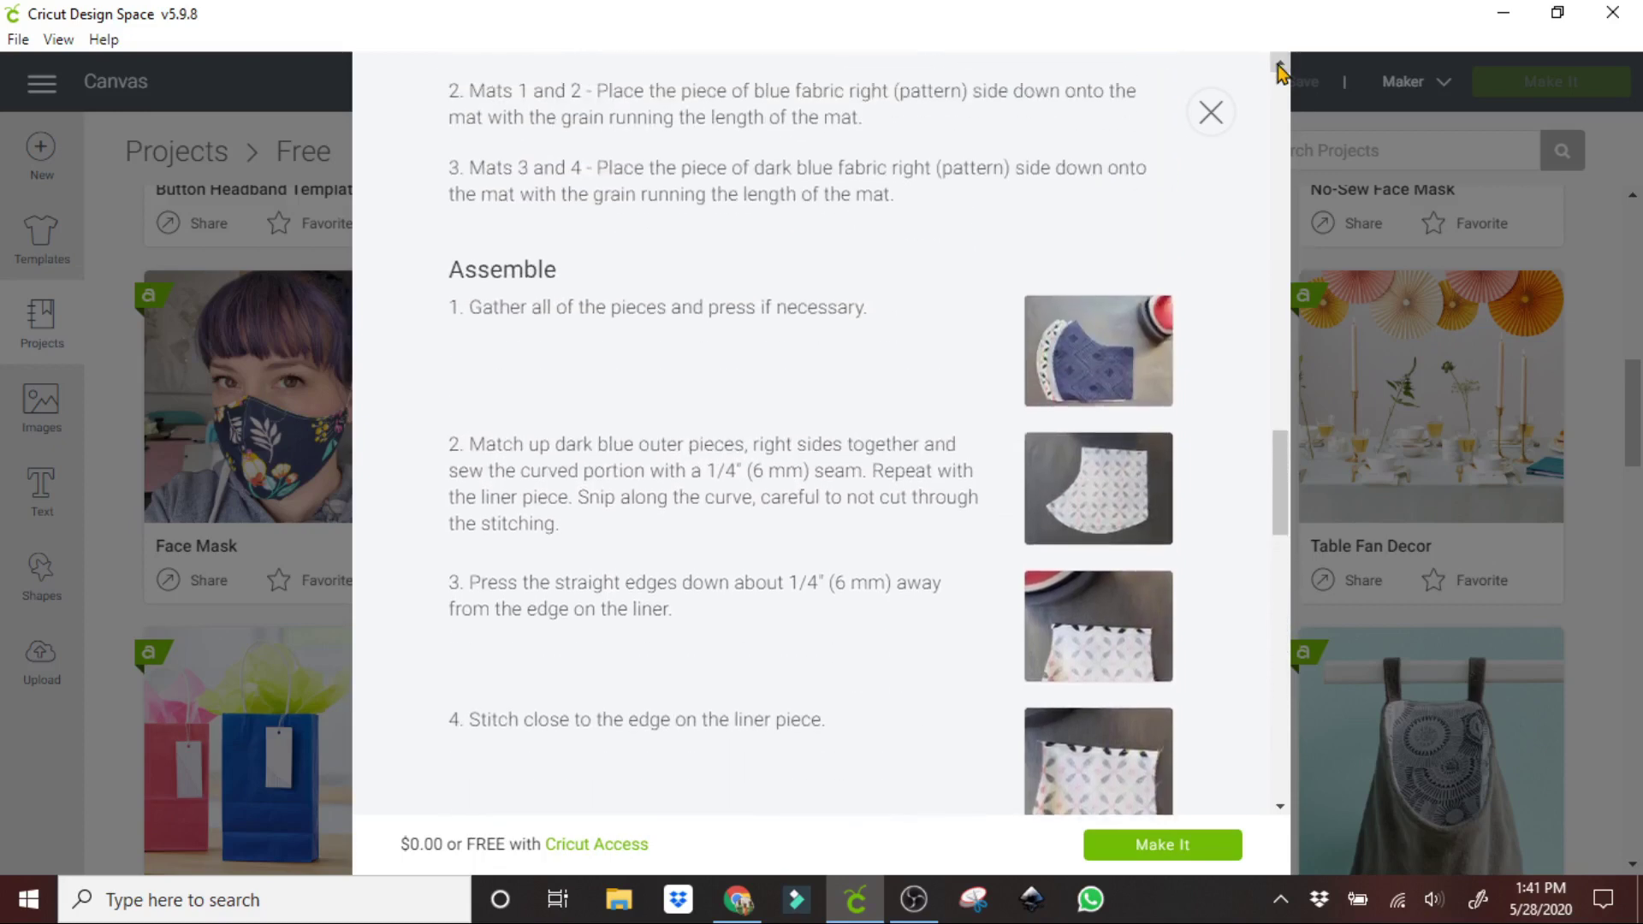
# Read down through assembly steps 4 to 9, ending at trimming and turning through
pyautogui.click(1279, 64)
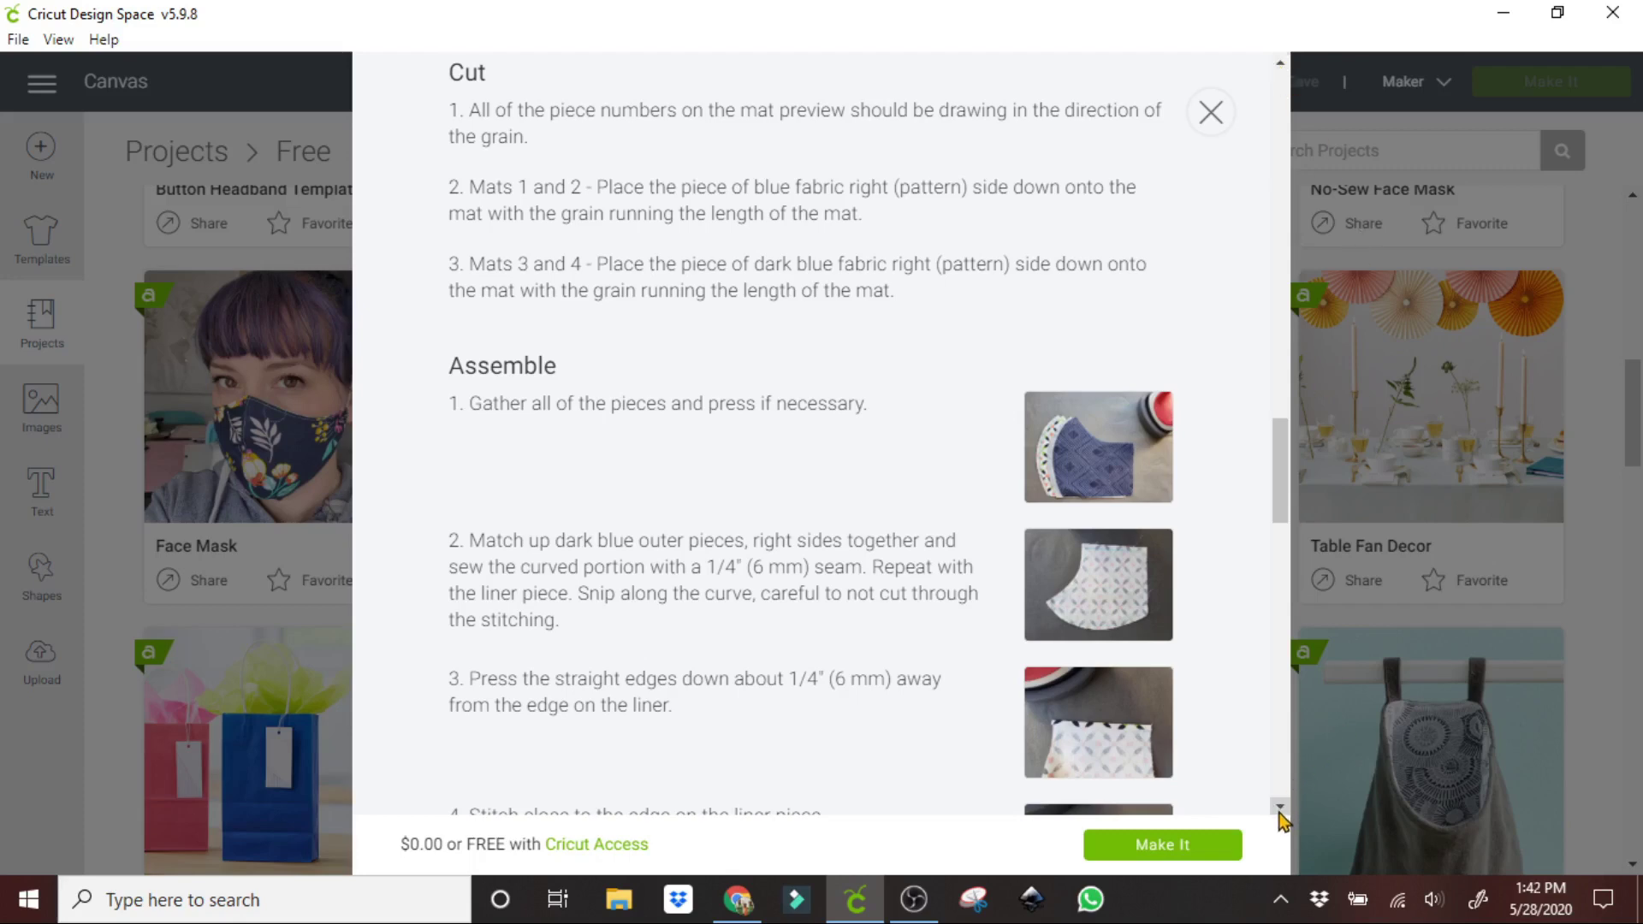
pyautogui.scroll(-3, 1281, 820)
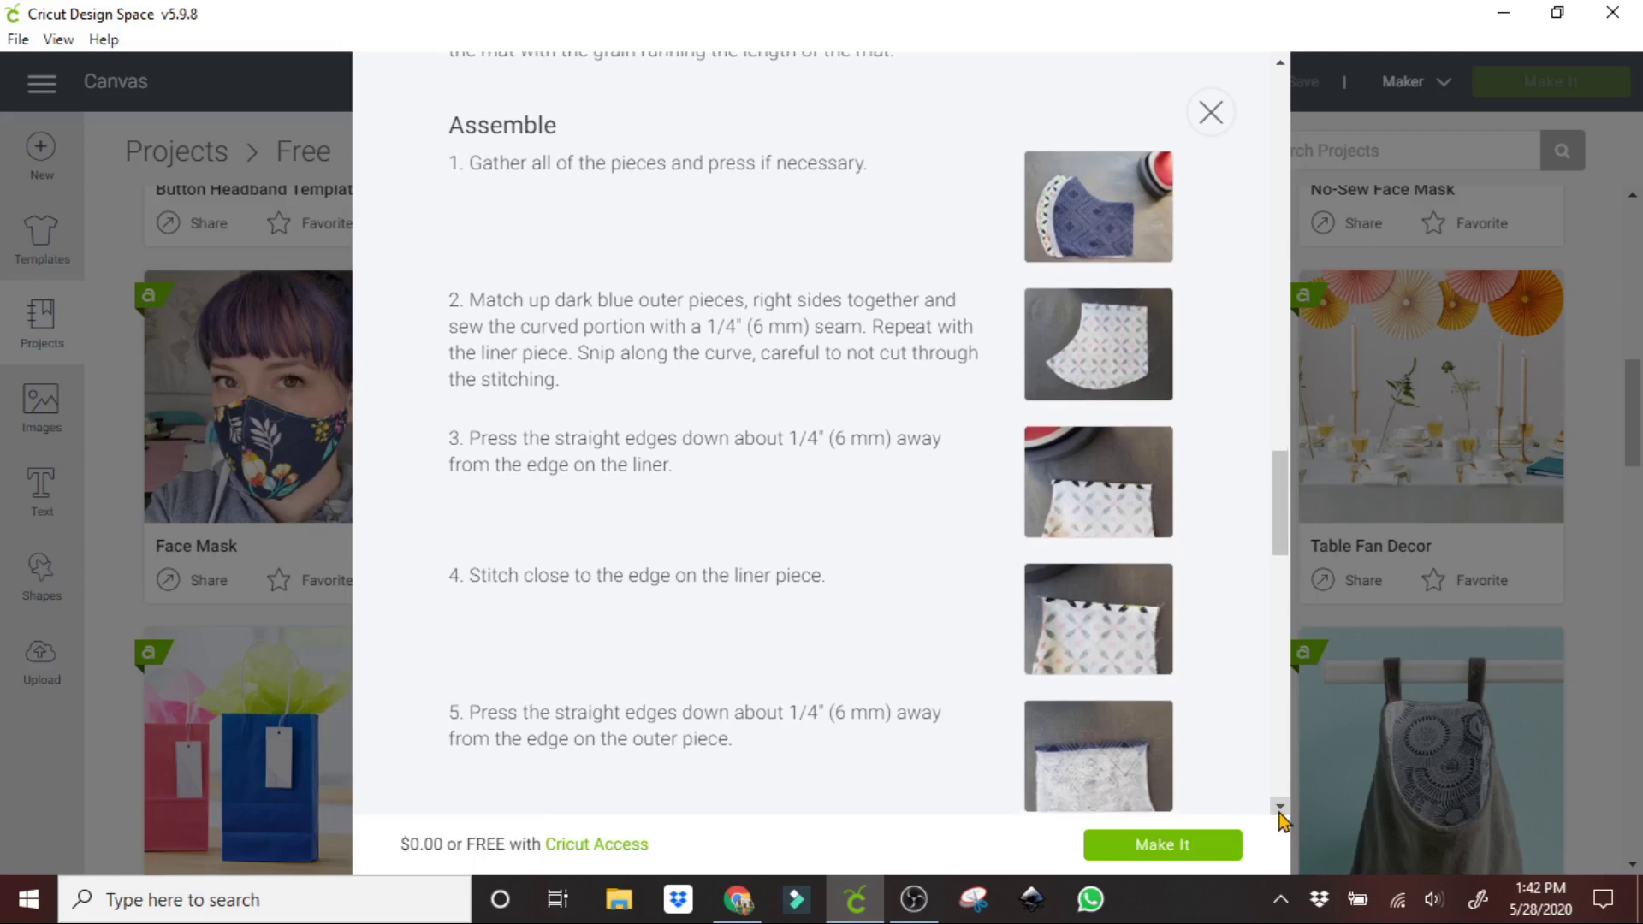
pyautogui.scroll(-2, 1281, 819)
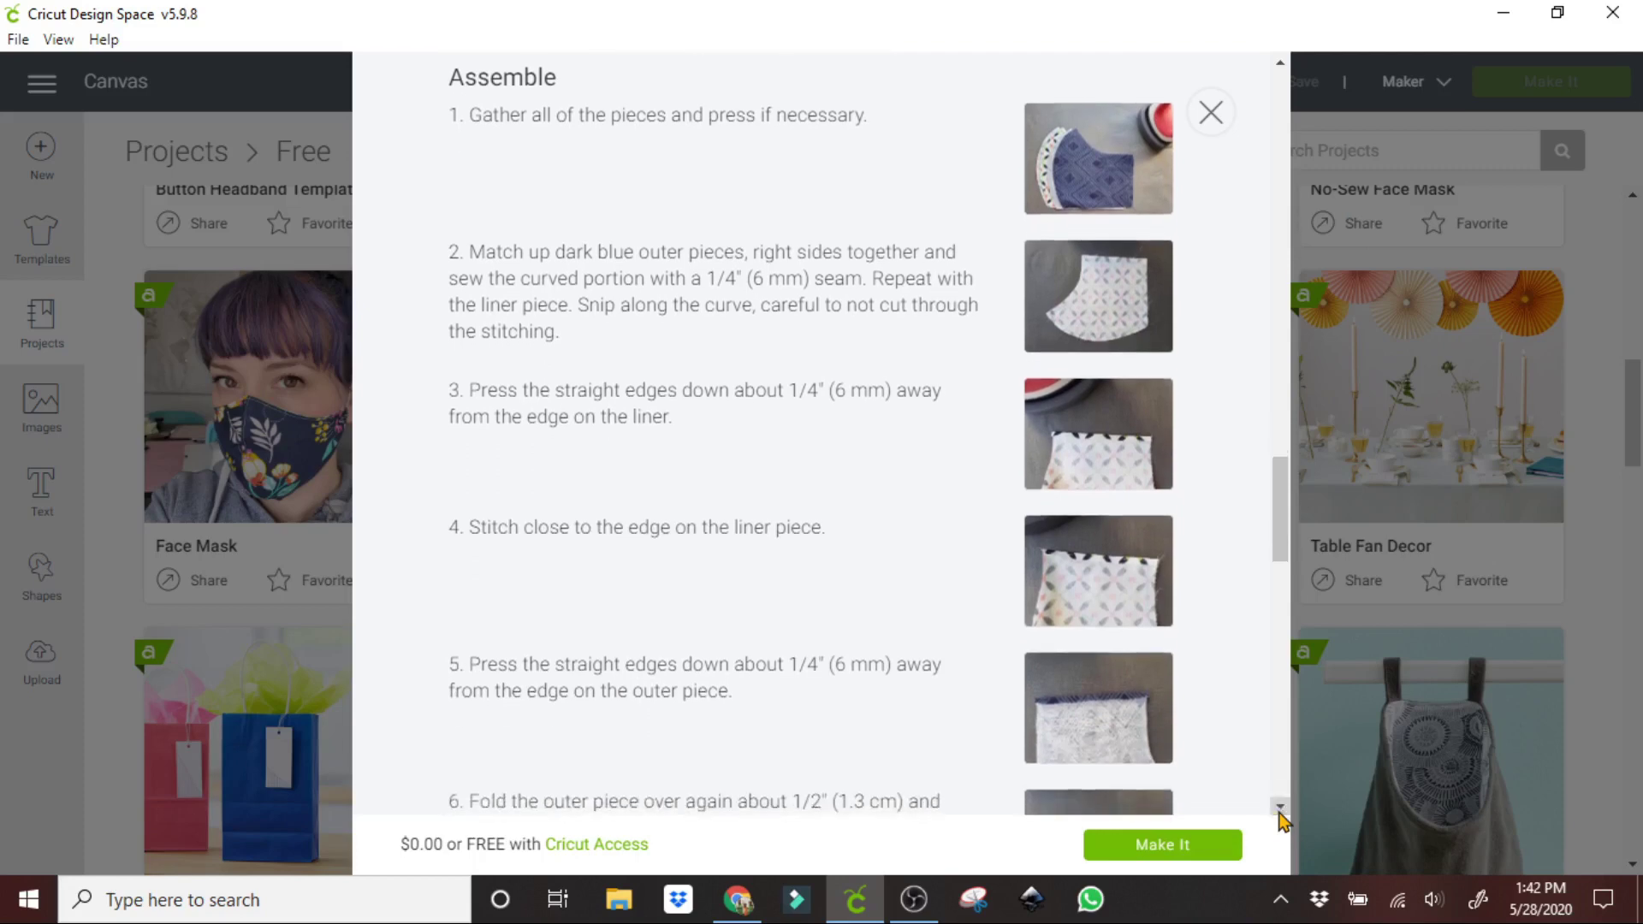
pyautogui.scroll(-4, 1281, 819)
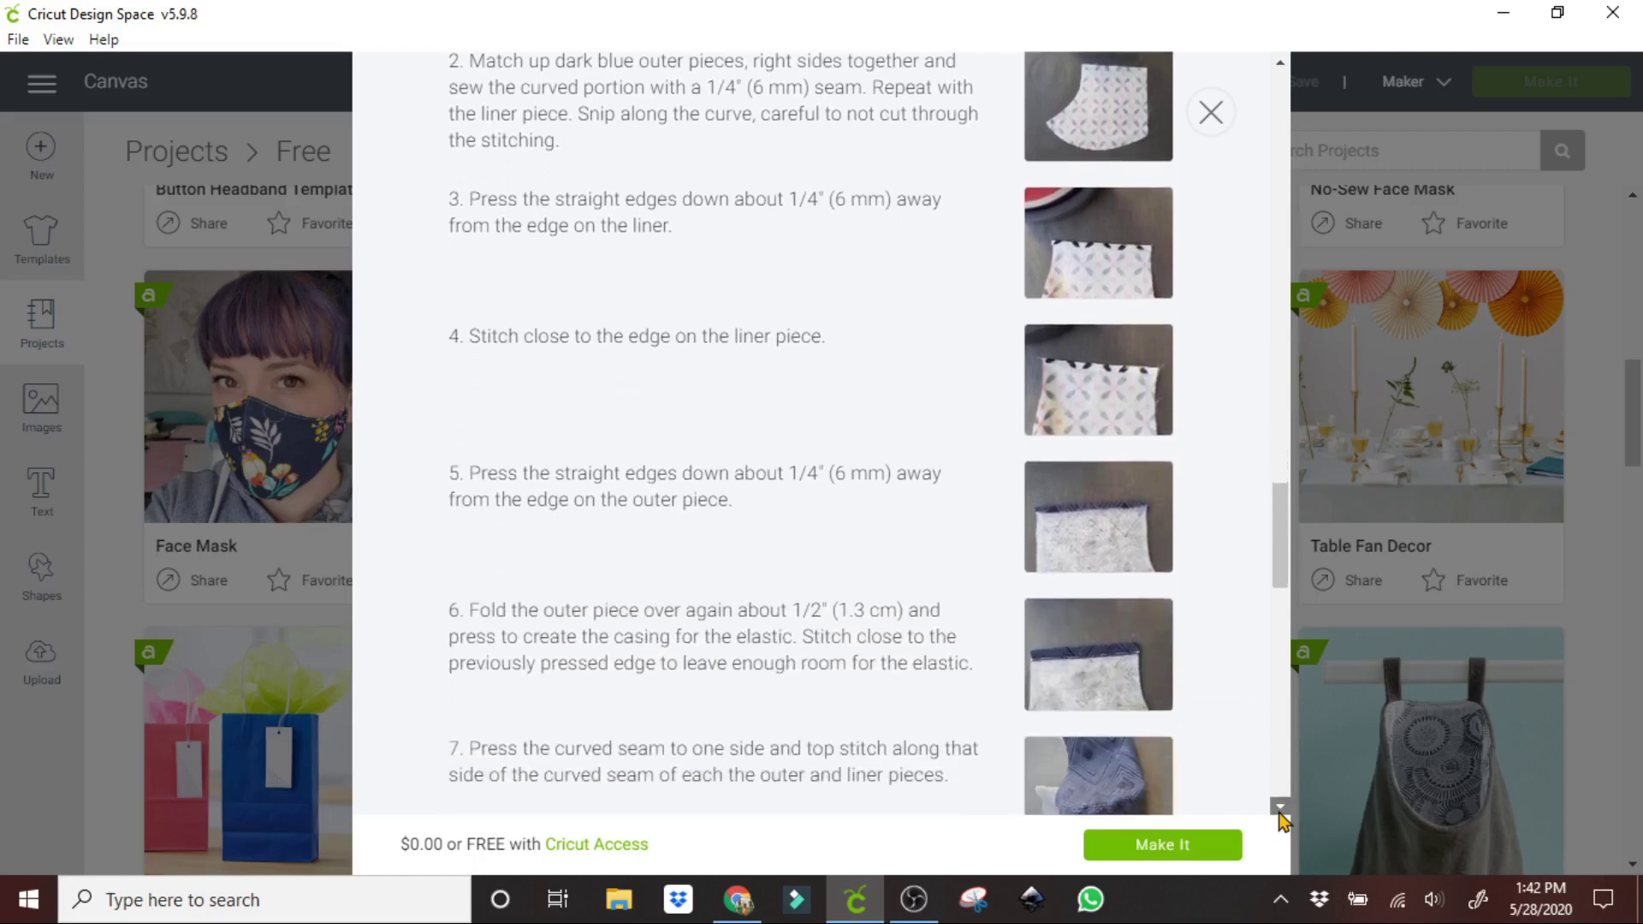
pyautogui.scroll(-1, 1281, 819)
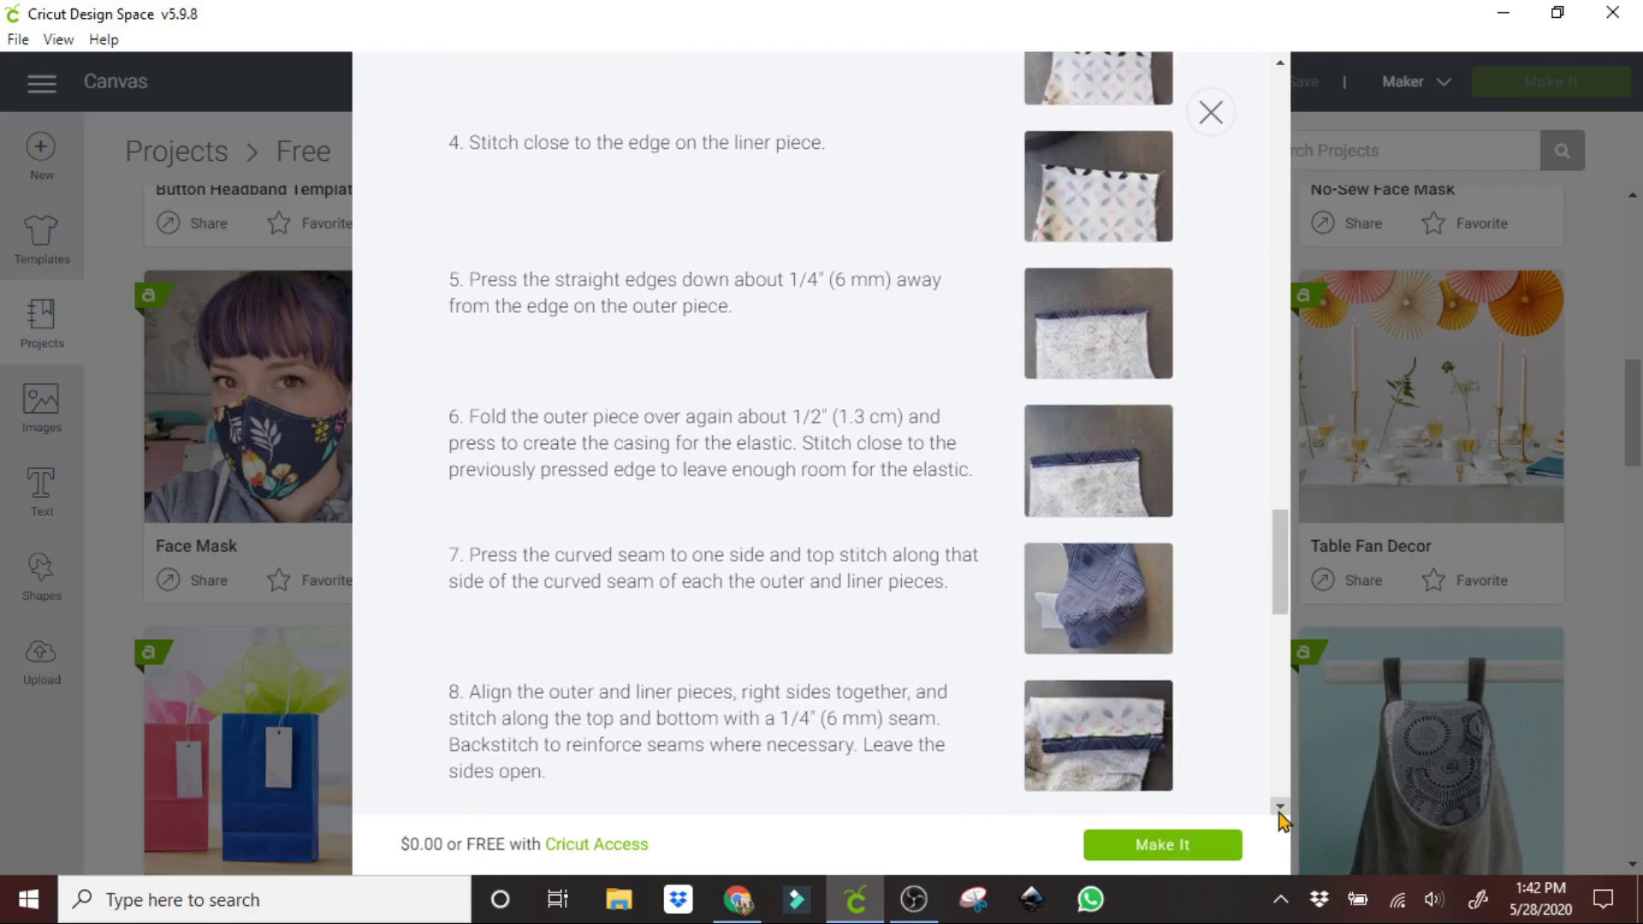
pyautogui.scroll(-1, 1280, 819)
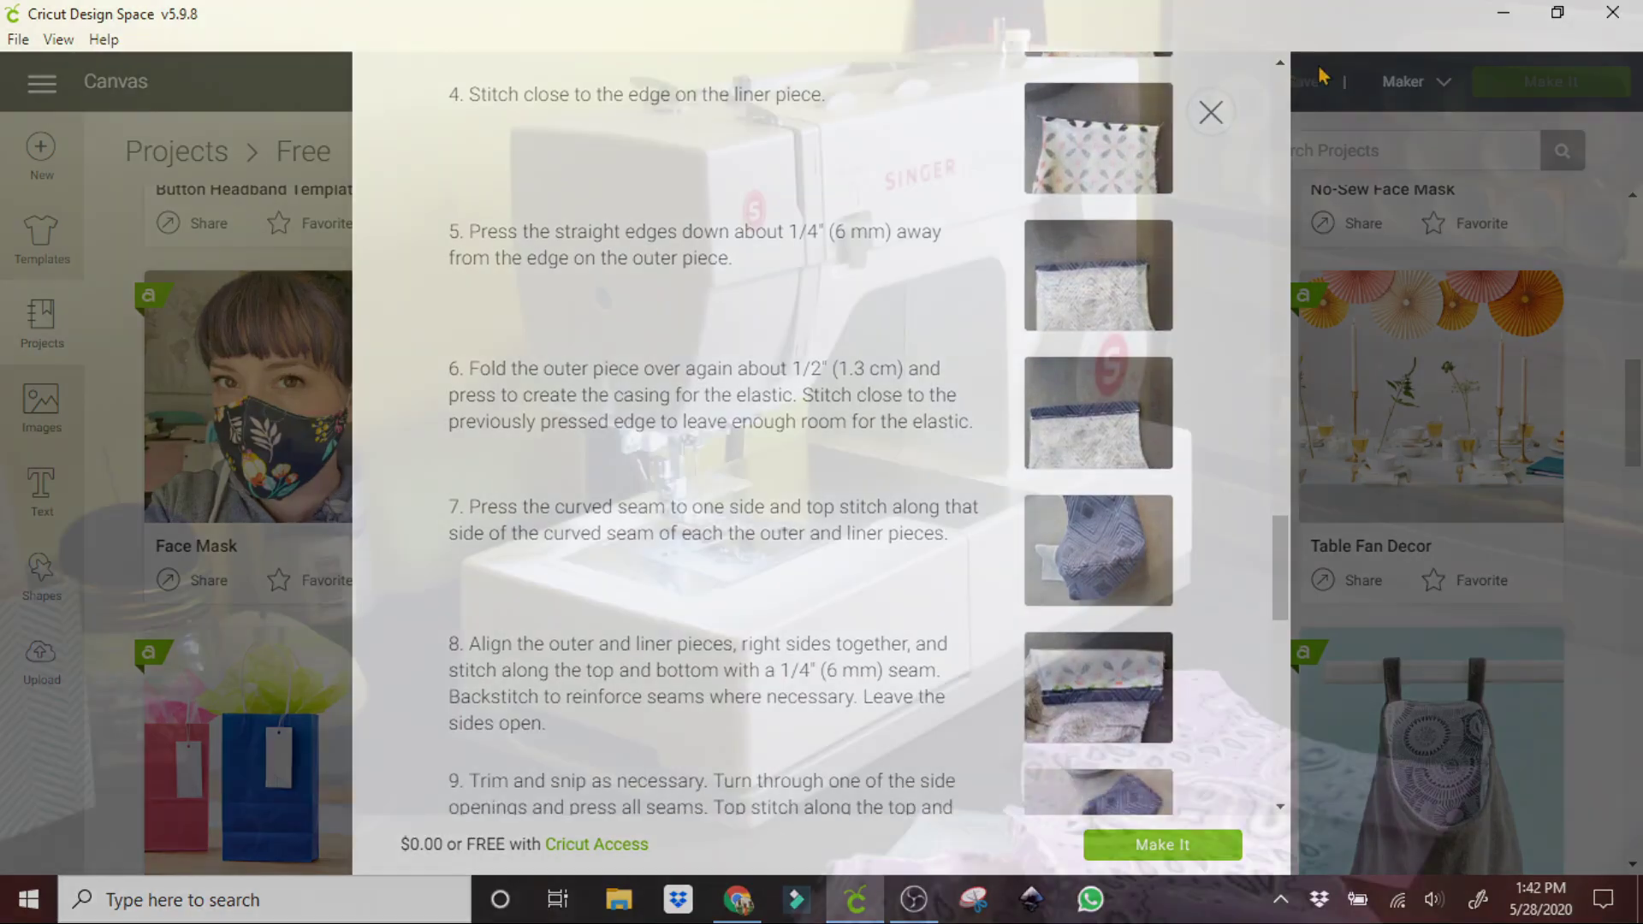